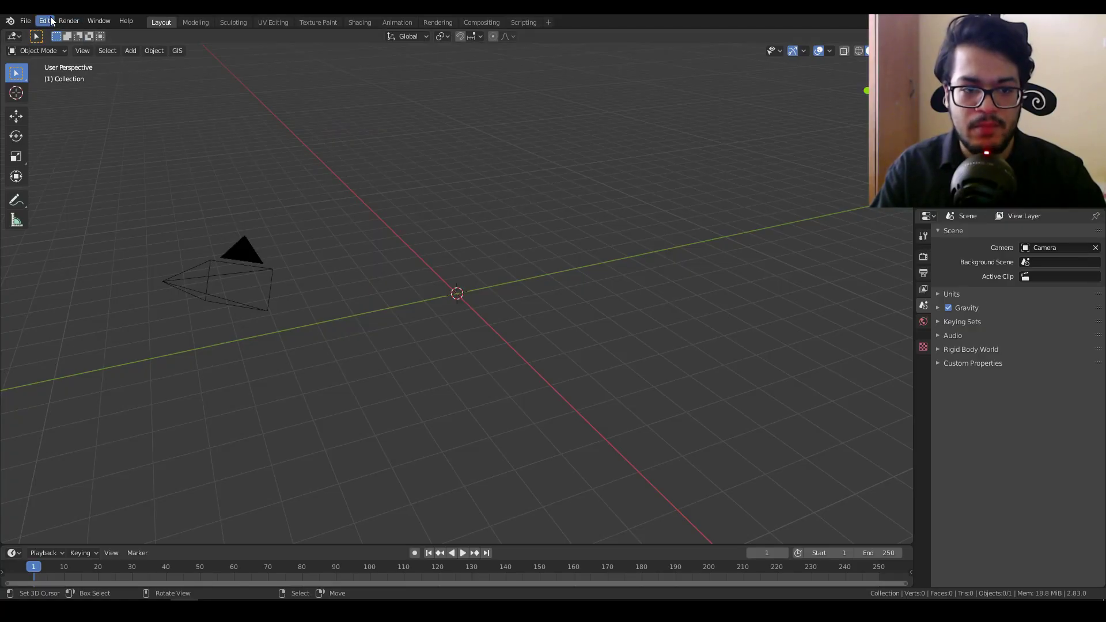
- Search the add-on preferences for "extra" and examine the details of Add Mesh: Extra Objects
click(50, 21)
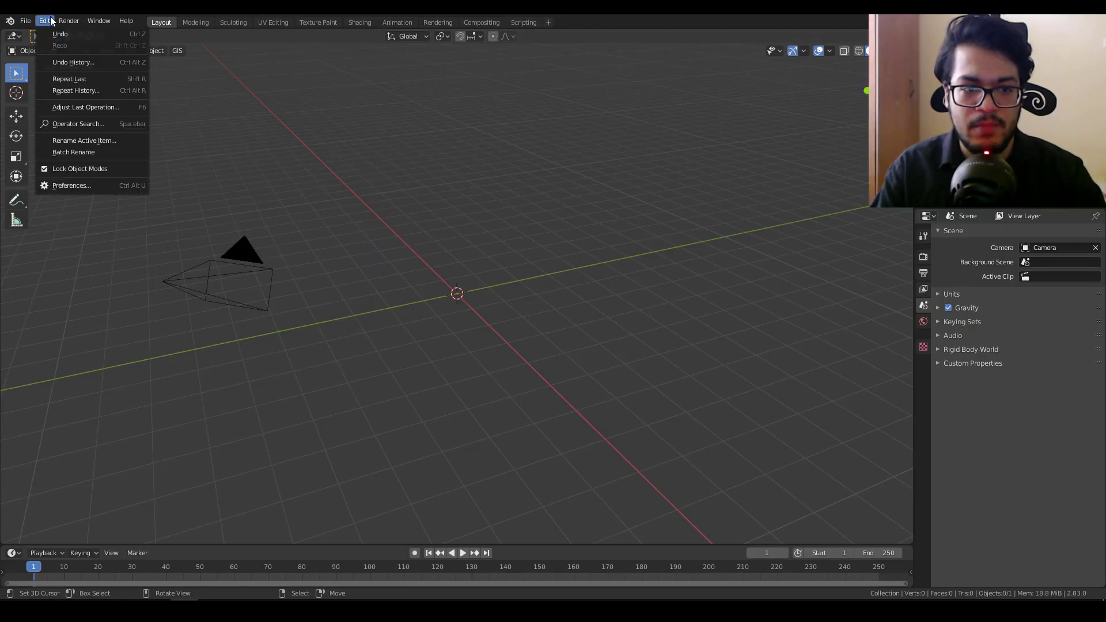
click(108, 182)
drag(232, 46, 518, 144)
click(609, 173)
text(extra)
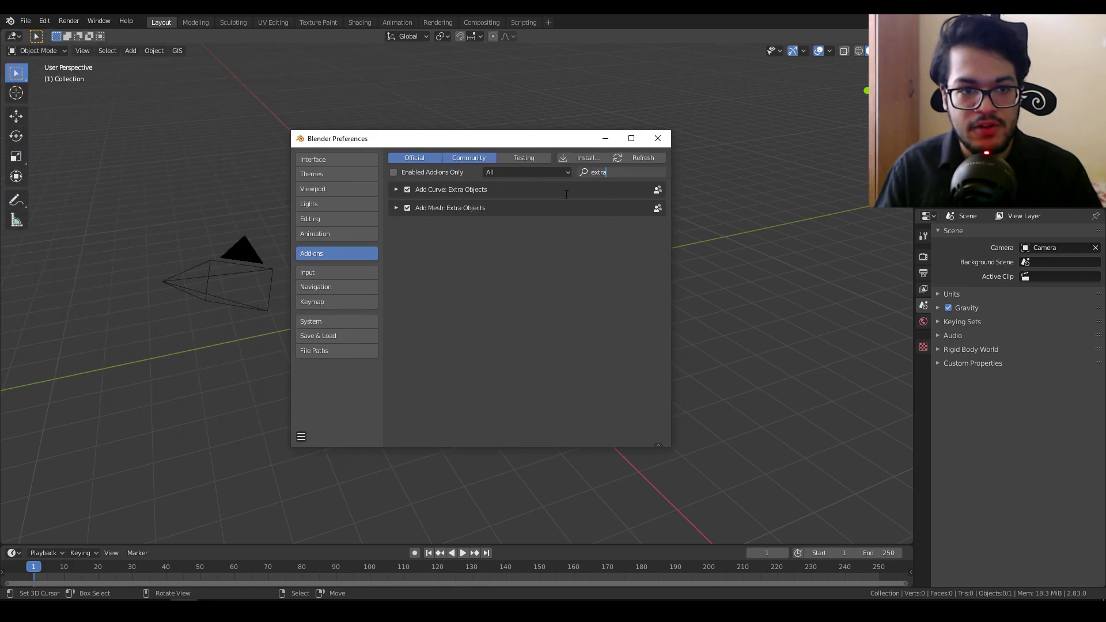
key(Return)
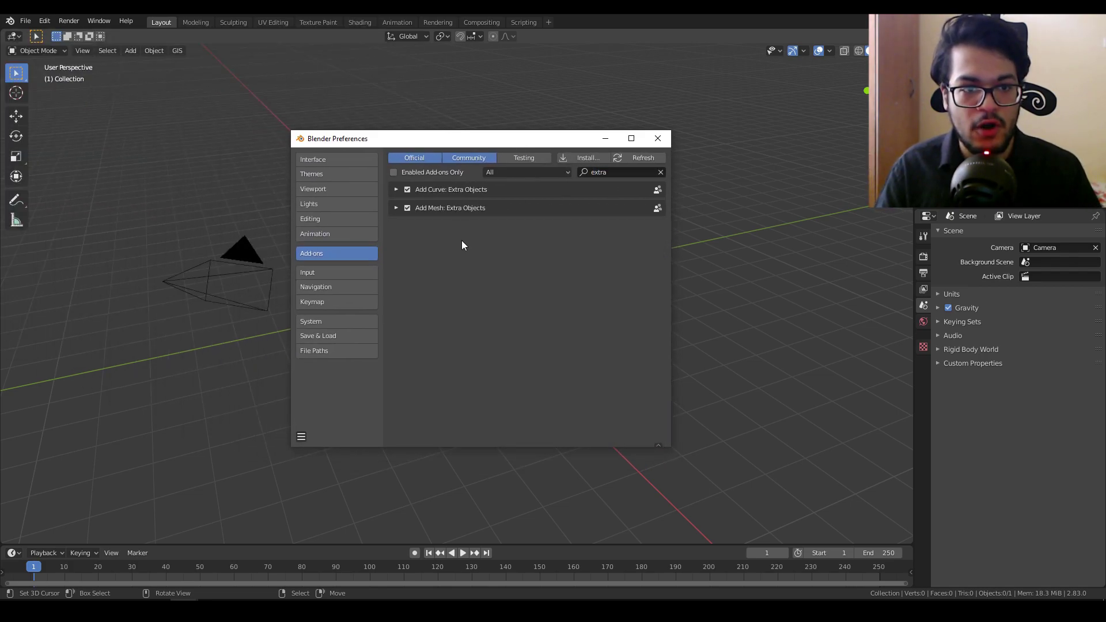
click(396, 206)
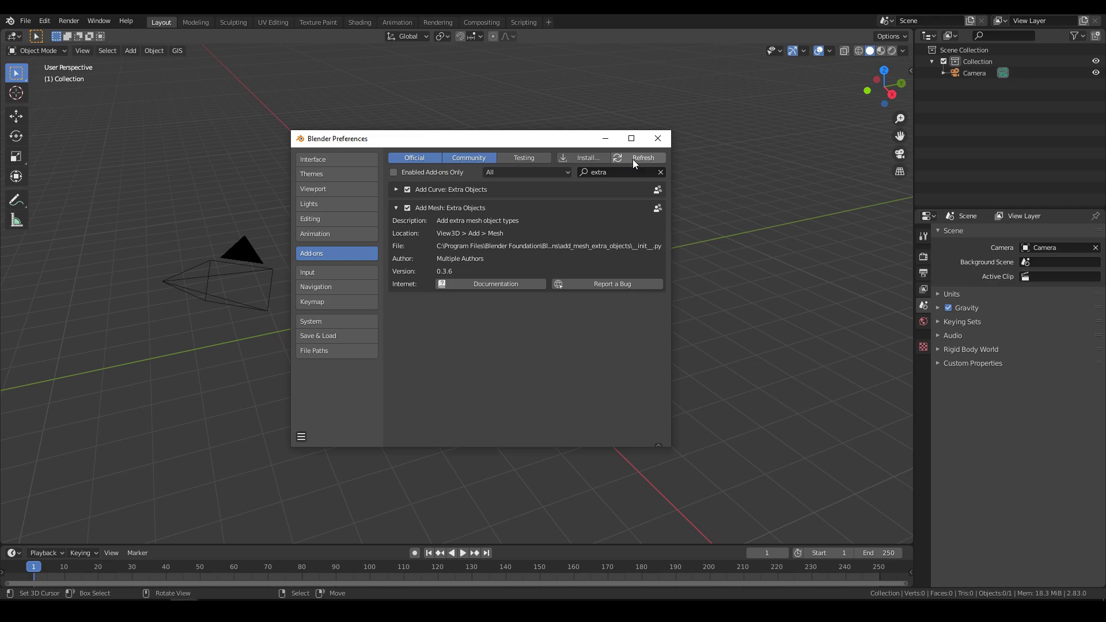
click(658, 139)
- Add an XYZ Math Surface mesh at the world origin
key(shift+a)
mouse_move(393, 154)
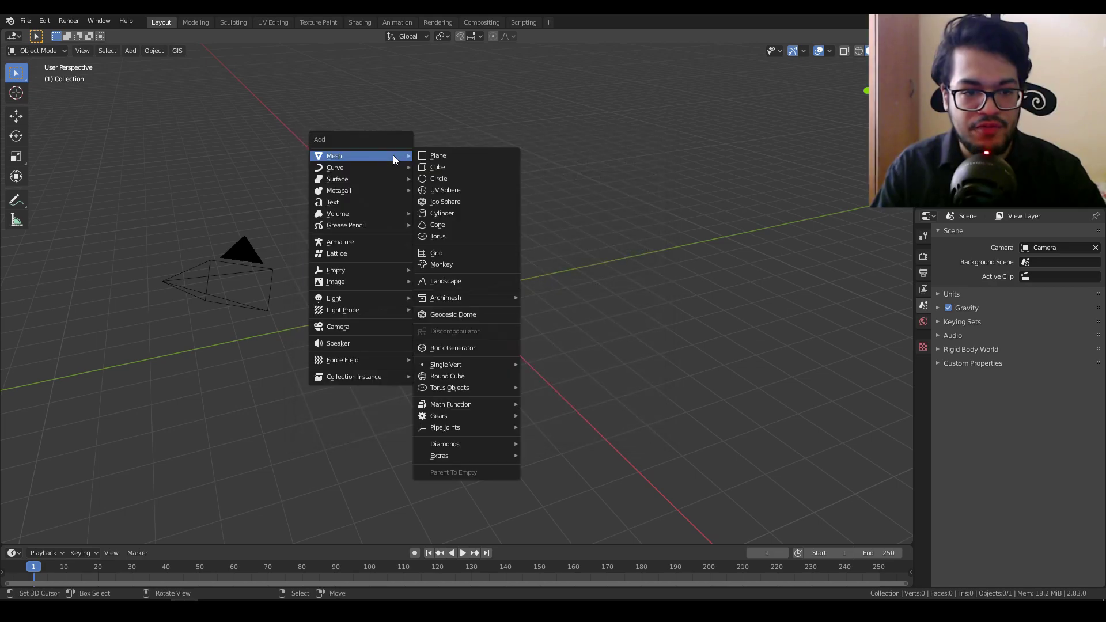
mouse_move(473, 405)
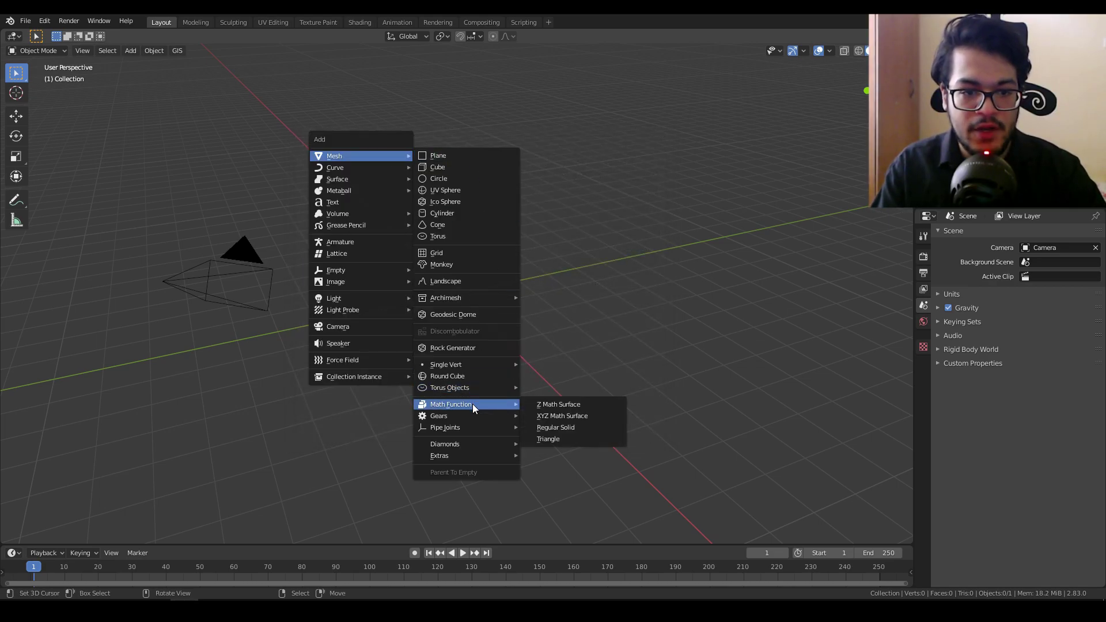
click(596, 414)
middle_drag(380, 413, 433, 411)
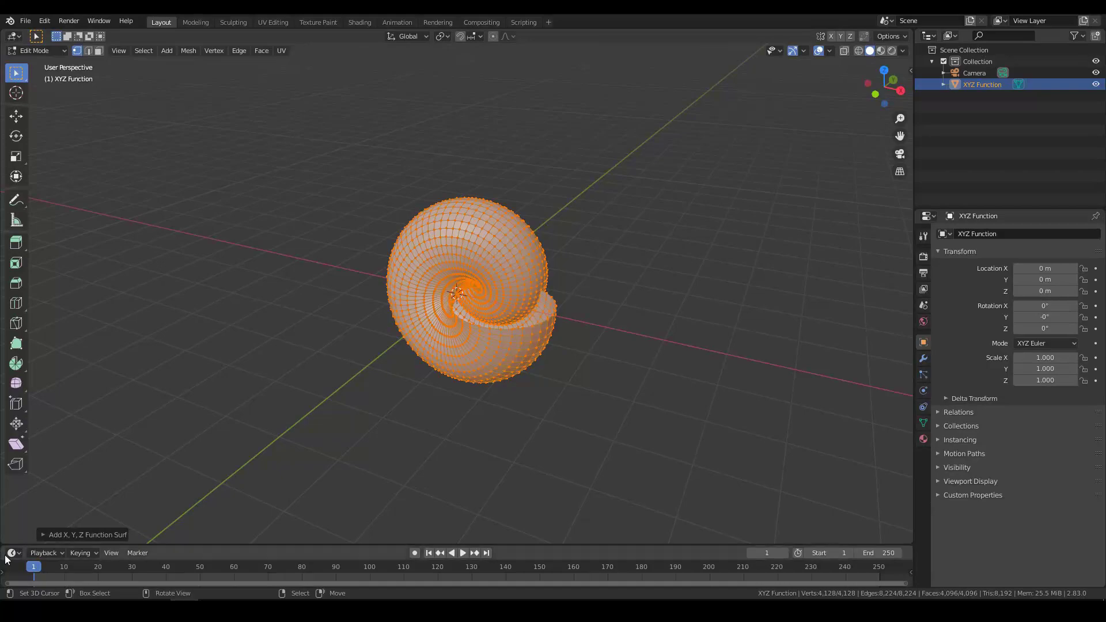
- Try the Catalan and Dini operator presets on the new function surface
click(41, 534)
drag(175, 518, 175, 530)
click(104, 266)
click(99, 317)
scroll(424, 273, down, 5)
middle_drag(429, 271, 471, 275)
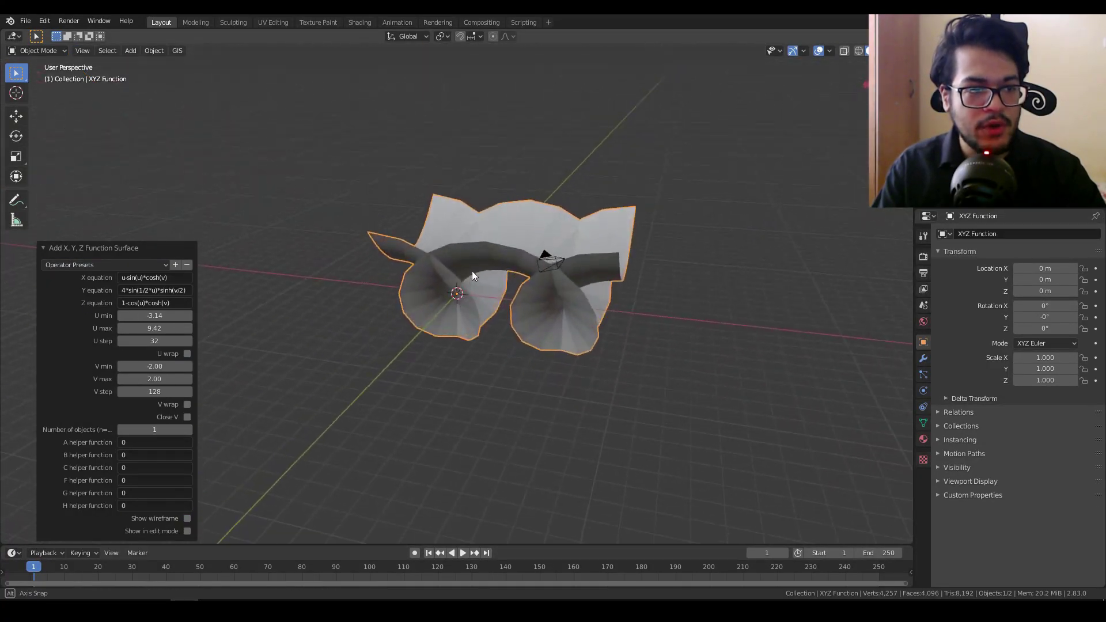
click(115, 266)
click(104, 374)
scroll(506, 323, up, 5)
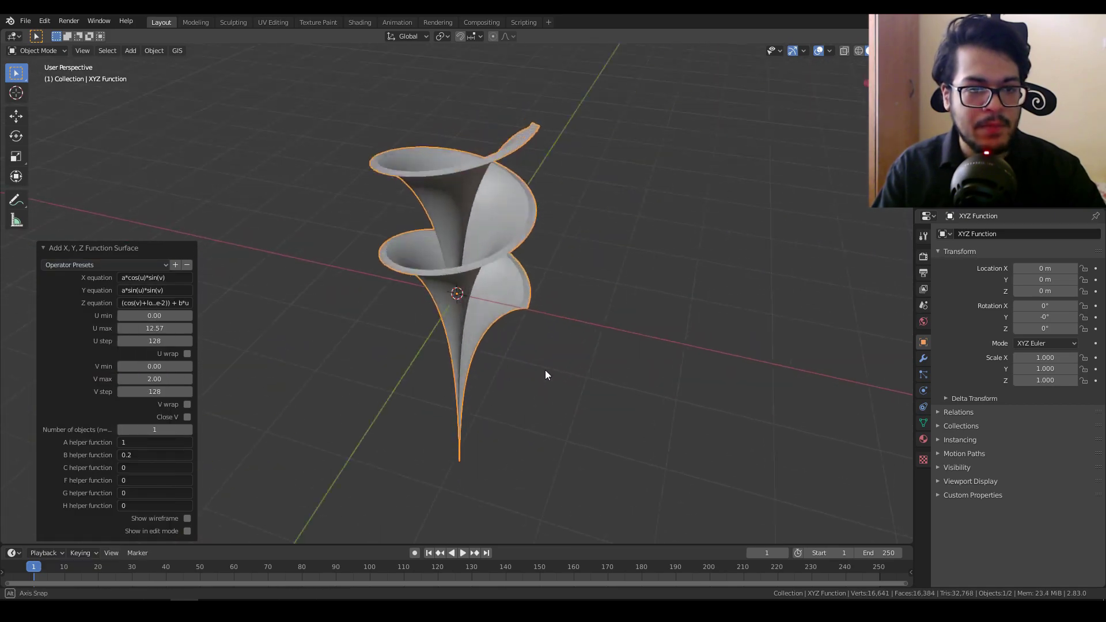
- Apply the Twisted Torus preset to the function surface and set its V step to 128
click(71, 265)
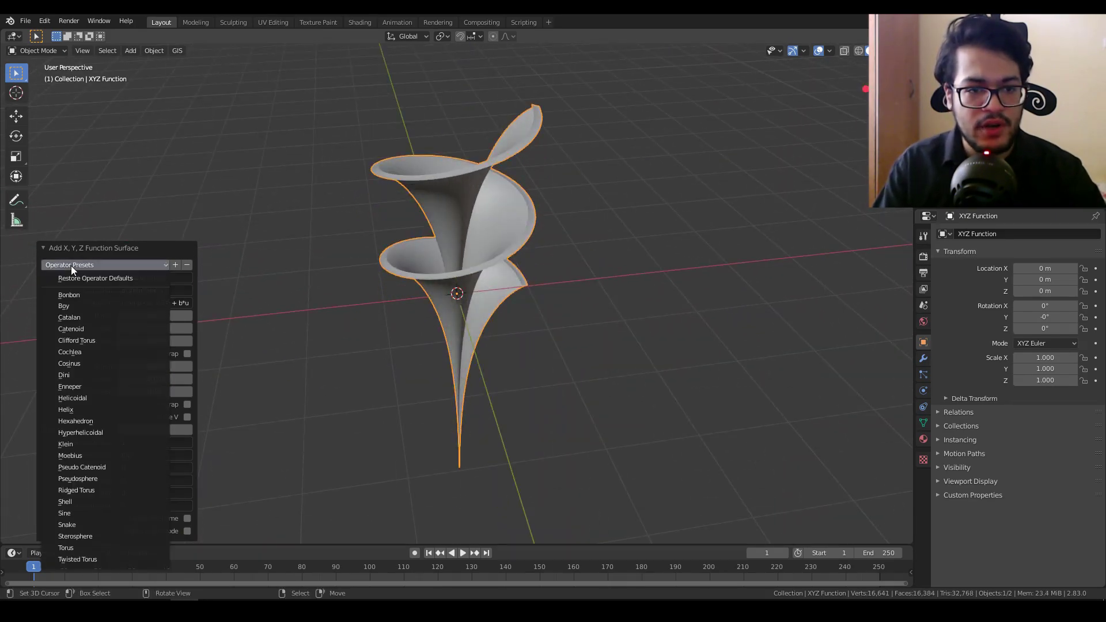
click(101, 557)
scroll(558, 282, down, 3)
middle_drag(559, 282, 510, 317)
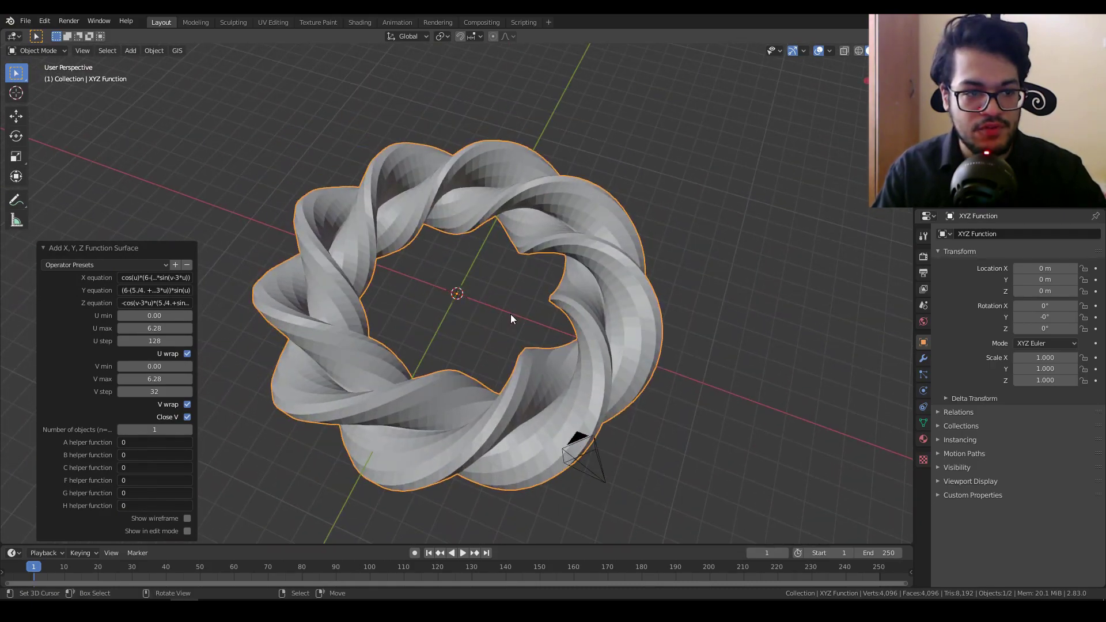
click(166, 392)
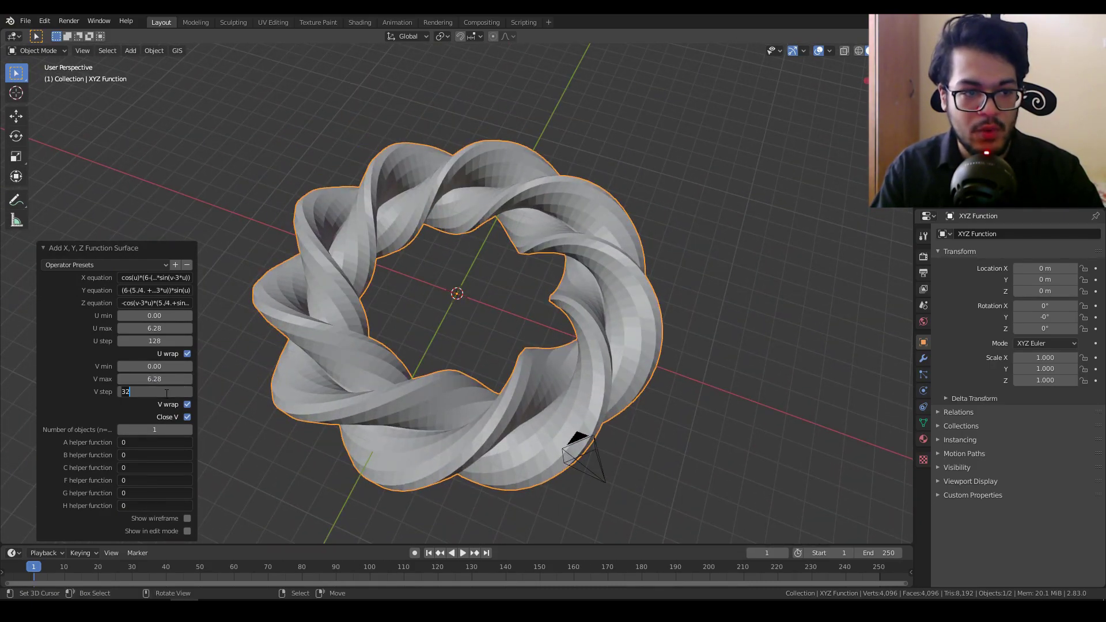
key(Return)
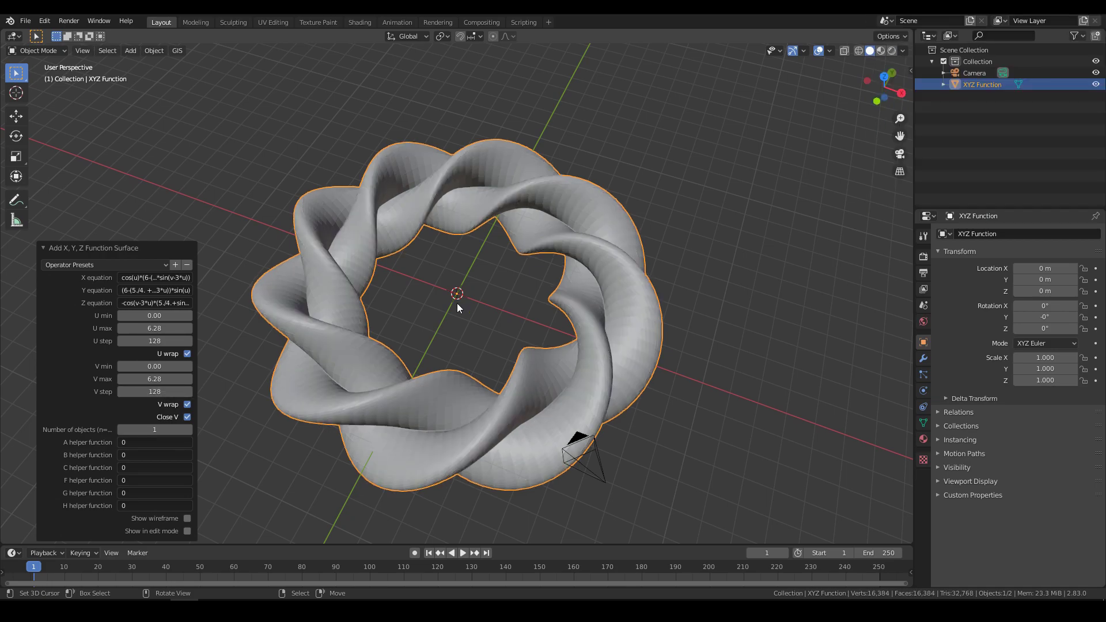
- Shade the twisted torus smooth and scale it down uniformly to about 0.658
middle_drag(454, 224, 538, 250)
click(152, 50)
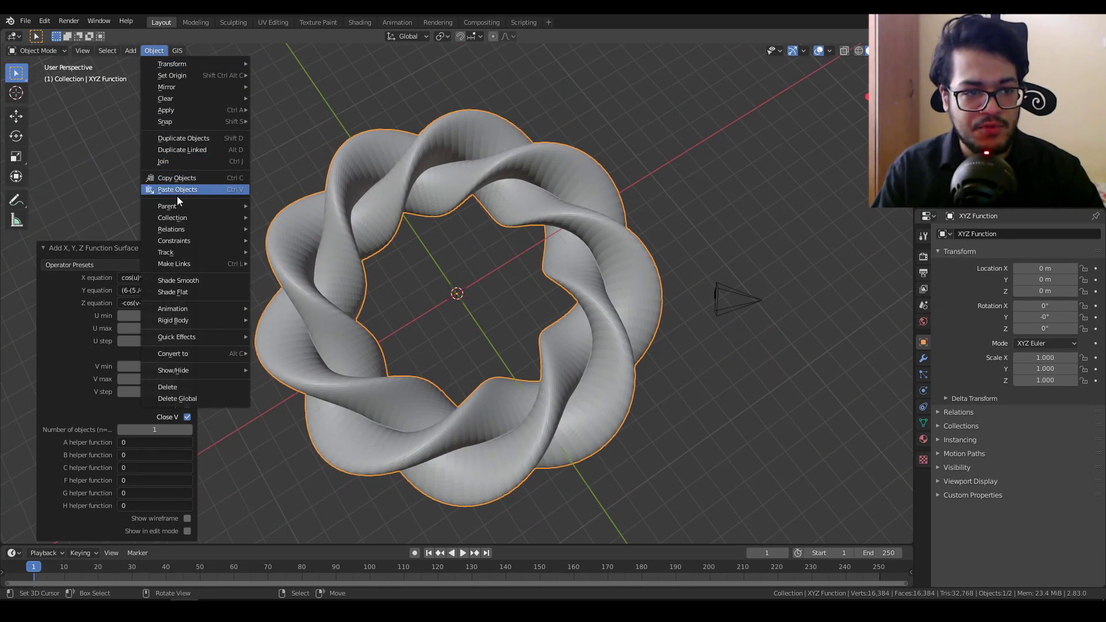
click(199, 280)
mouse_move(607, 259)
middle_down()
mouse_move(679, 370)
mouse_move(572, 240)
middle_up()
key(s)
click(617, 354)
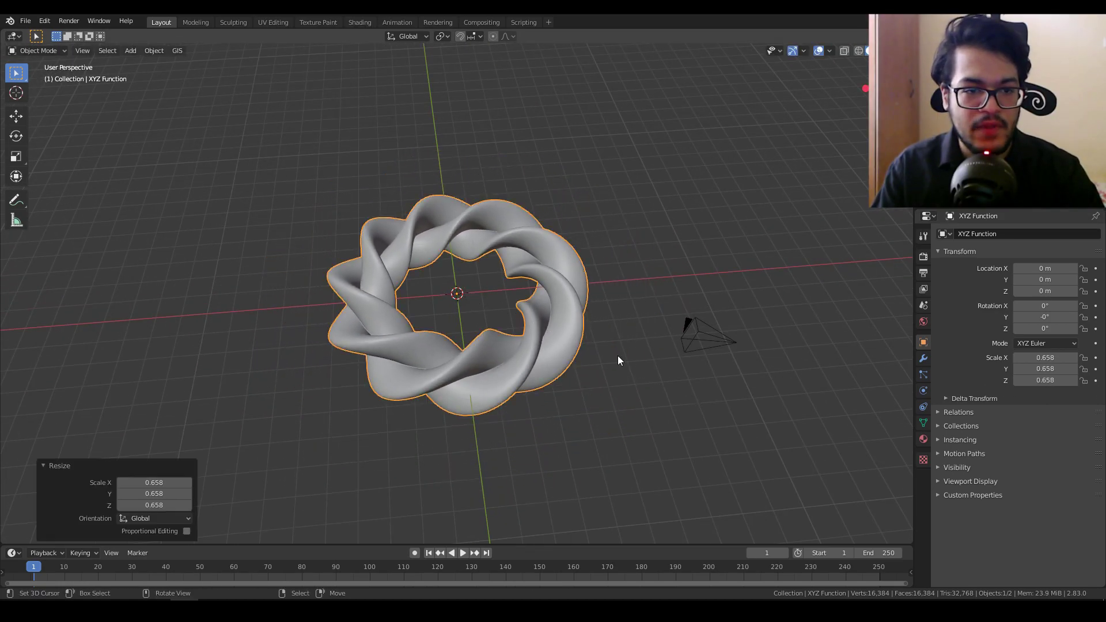
- Rotate the twisted torus 90° about the X axis so it stands upright
scroll(613, 355, down, 4)
scroll(613, 374, up, 3)
middle_drag(598, 359, 561, 289)
text(rx90)
key(Return)
scroll(527, 330, up, 2)
scroll(561, 292, down, 4)
scroll(560, 289, down, 1)
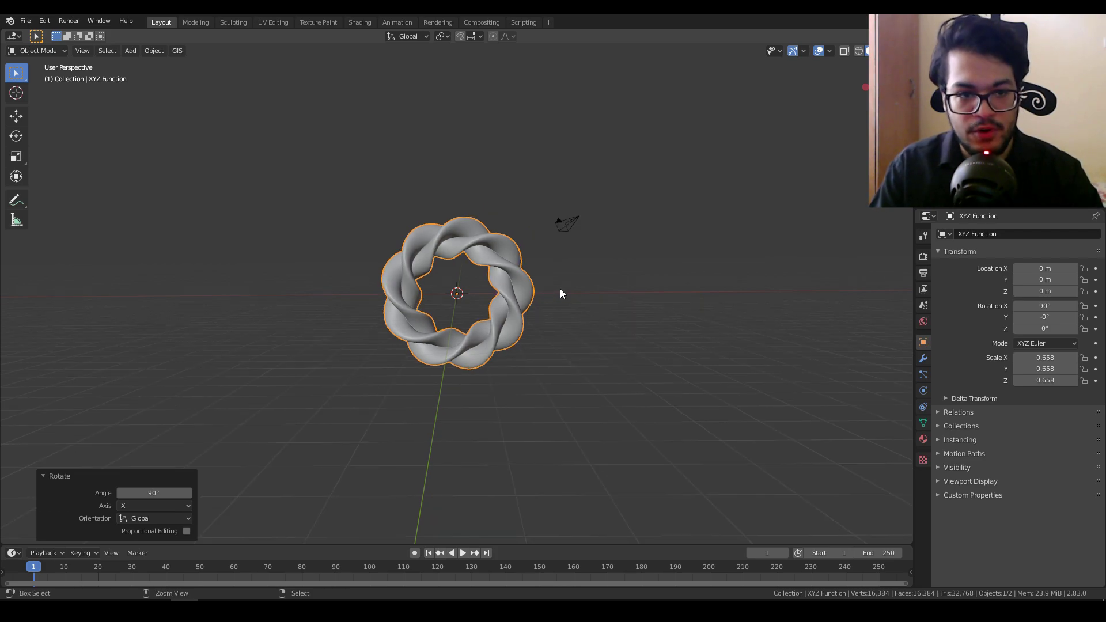
- Align the camera to the current view and adjust its framing with Lock Camera to View temporarily enabled
key(ctrl+alt+KP_0)
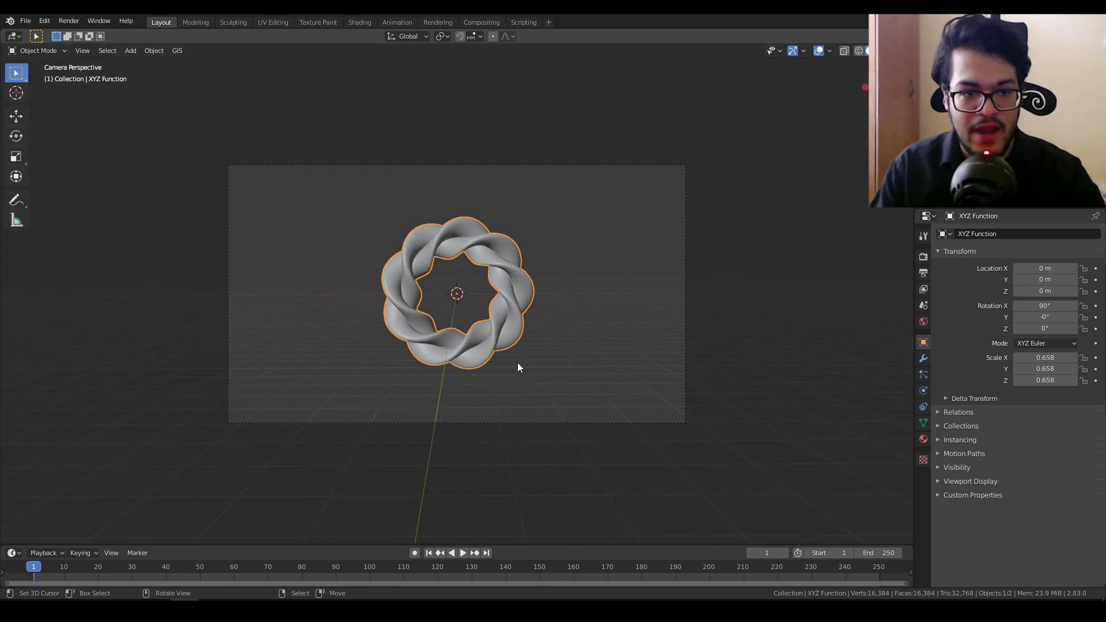
key(n)
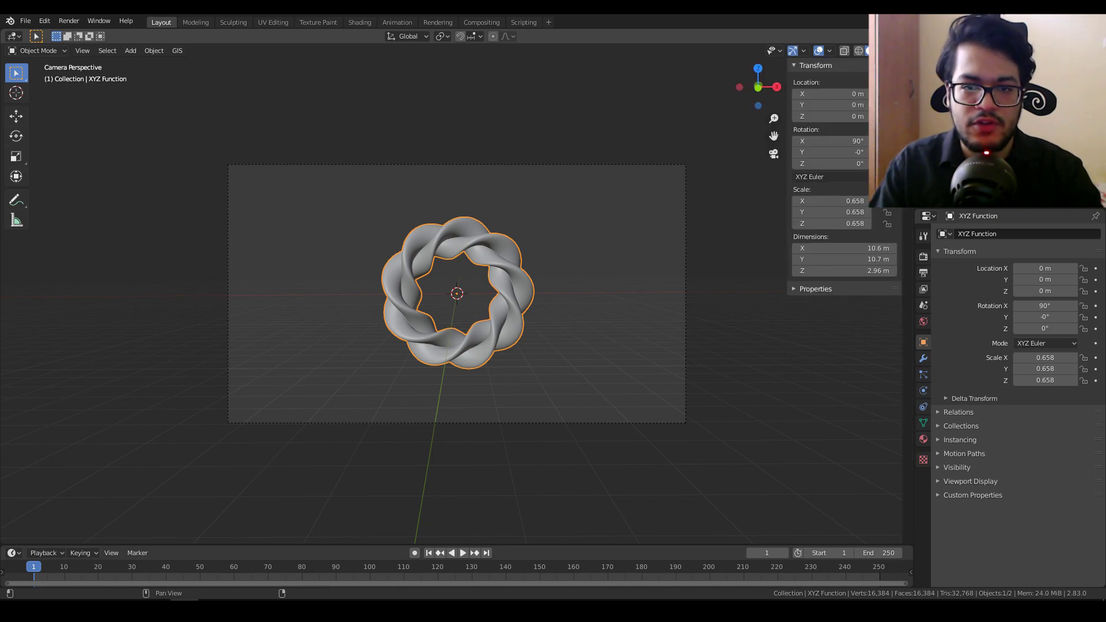
click(891, 207)
scroll(623, 271, down, 3)
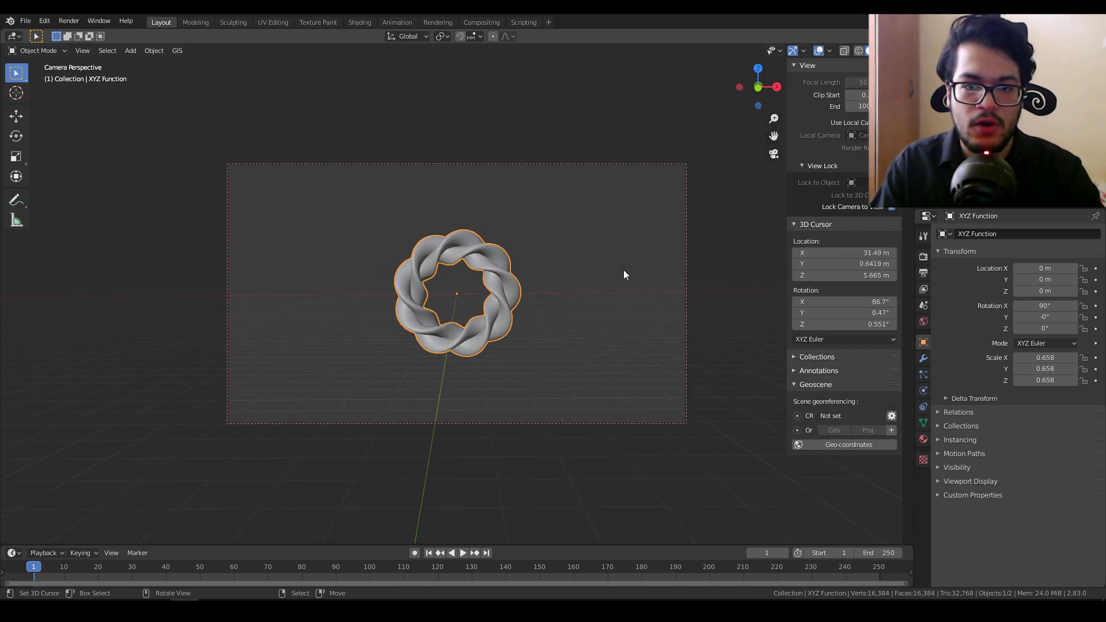
scroll(623, 271, up, 1)
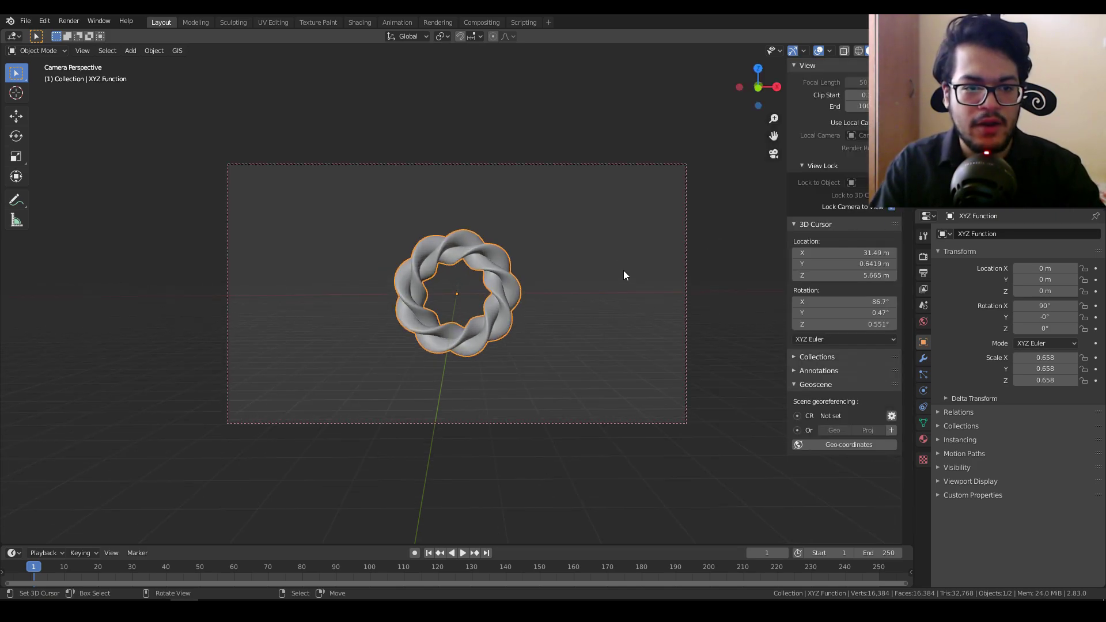
scroll(623, 271, up, 1)
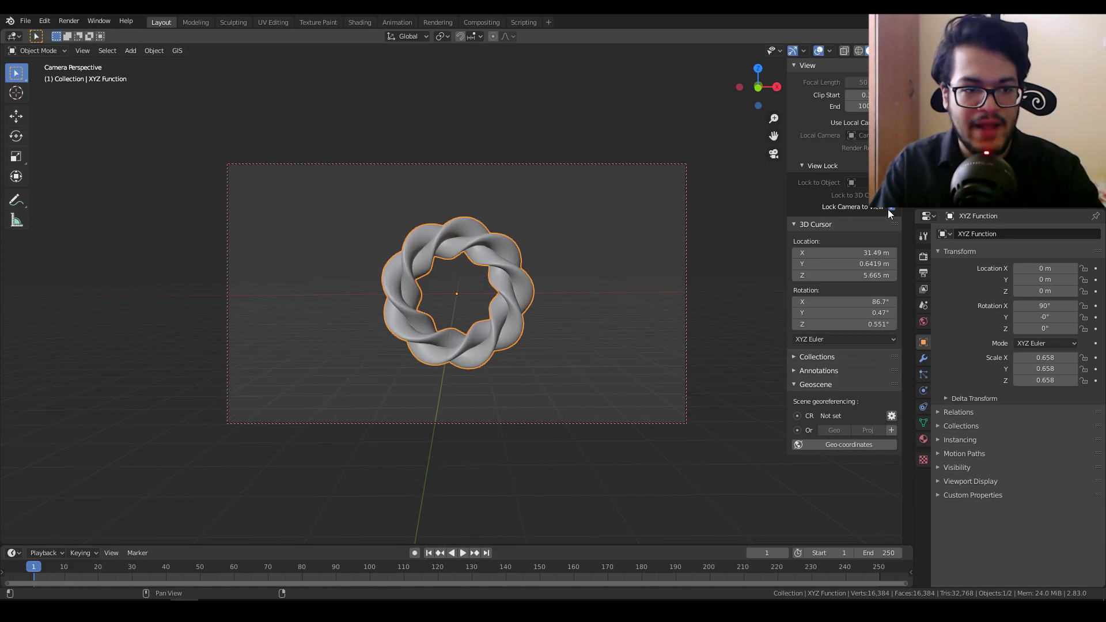
click(889, 209)
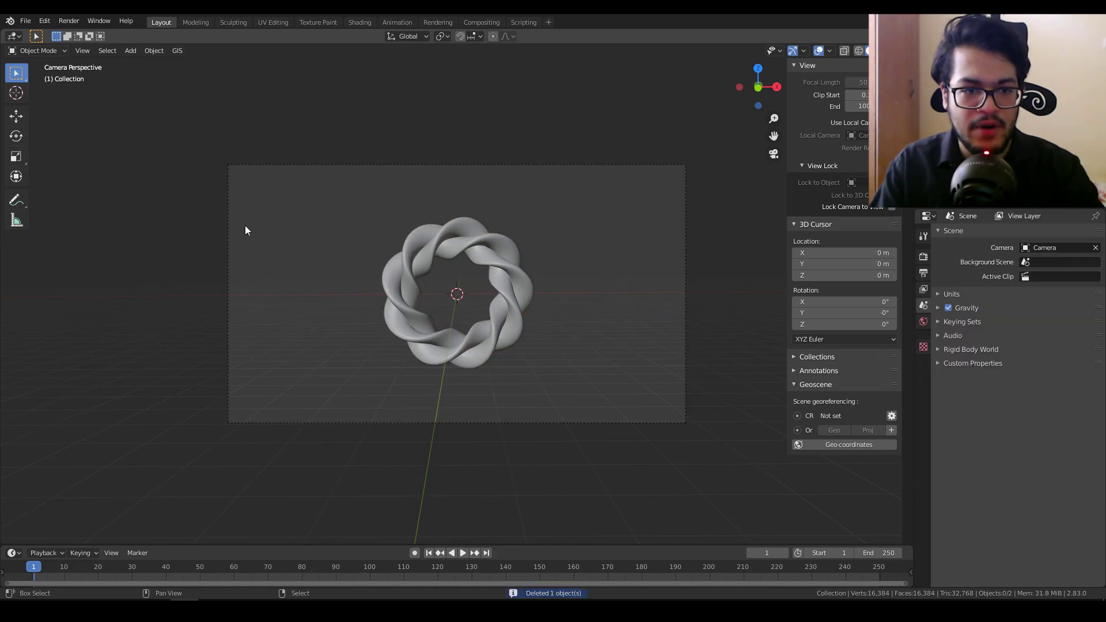
- Add a plane at the world origin and scale it up uniformly by about 15
key(shift+a)
mouse_move(244, 226)
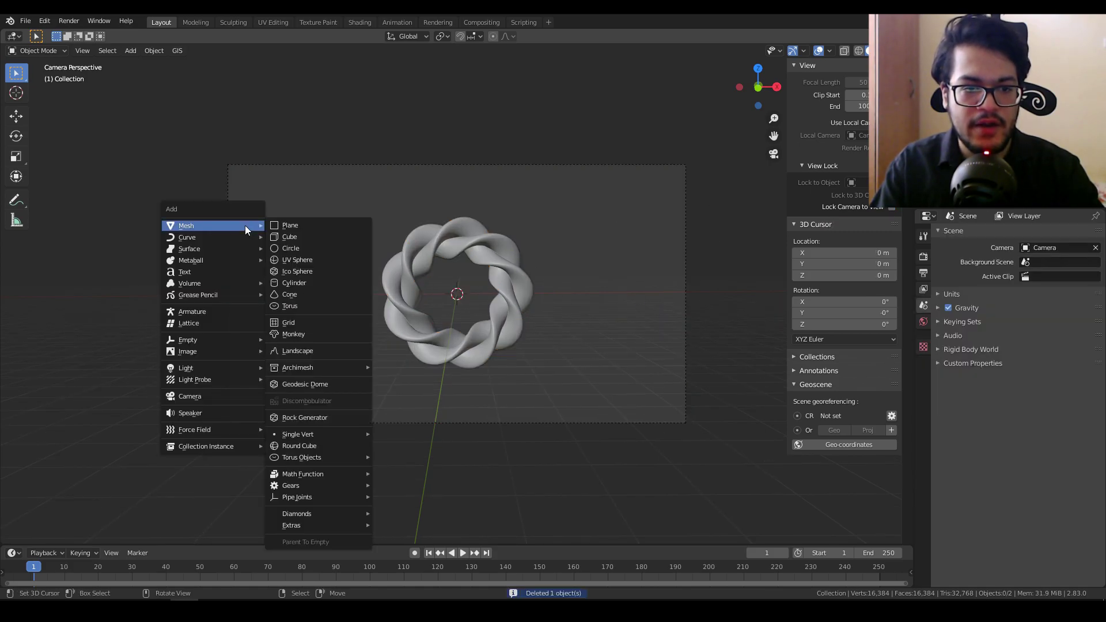
click(308, 226)
key(s)
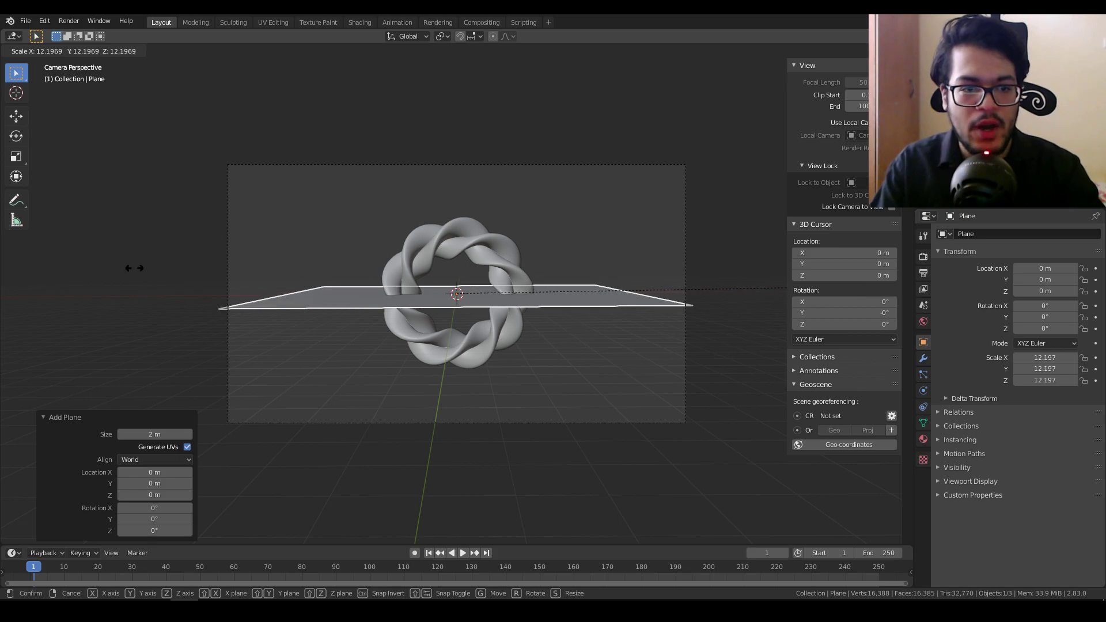
click(464, 305)
- Lower the plane about 6.33 m along Z beneath the torus and enlarge it by about 2.4 as a floor
key(g)
key(z)
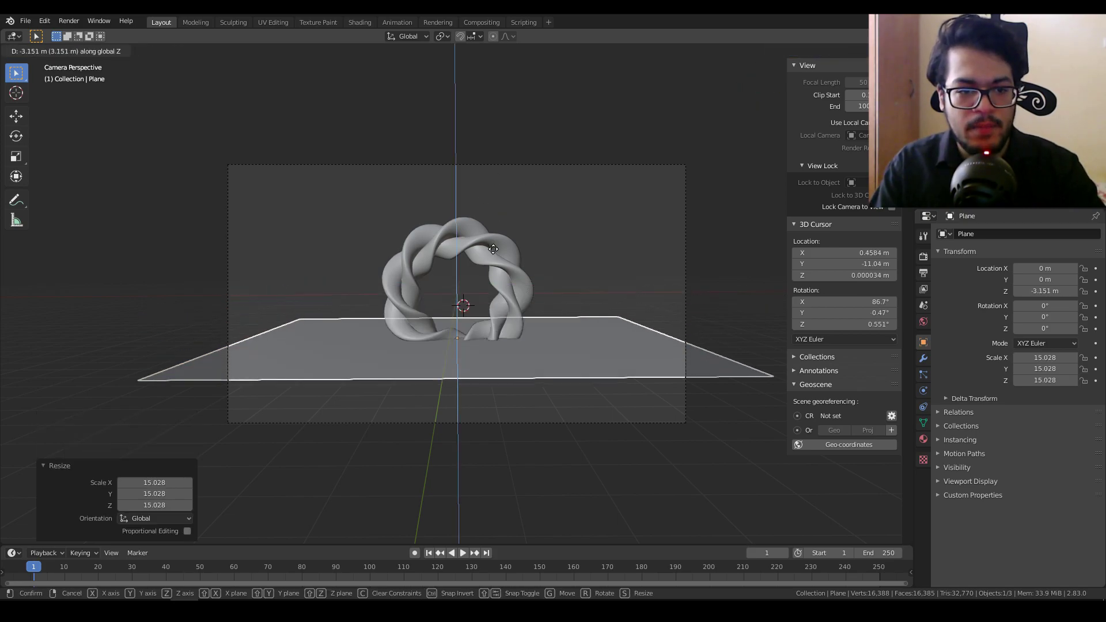
click(568, 385)
key(s)
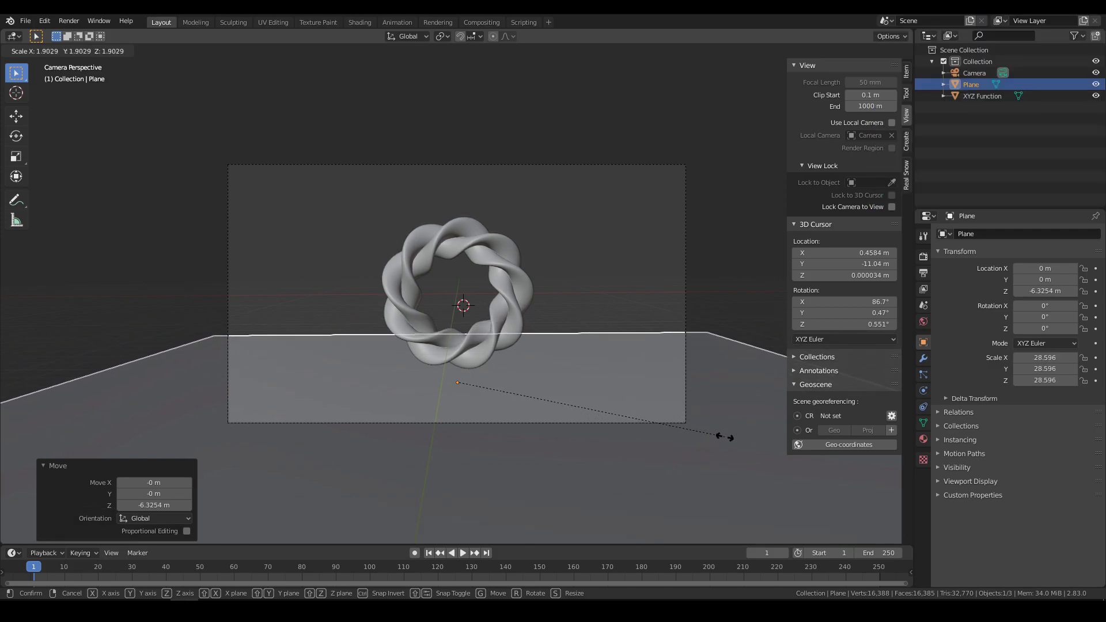
click(799, 416)
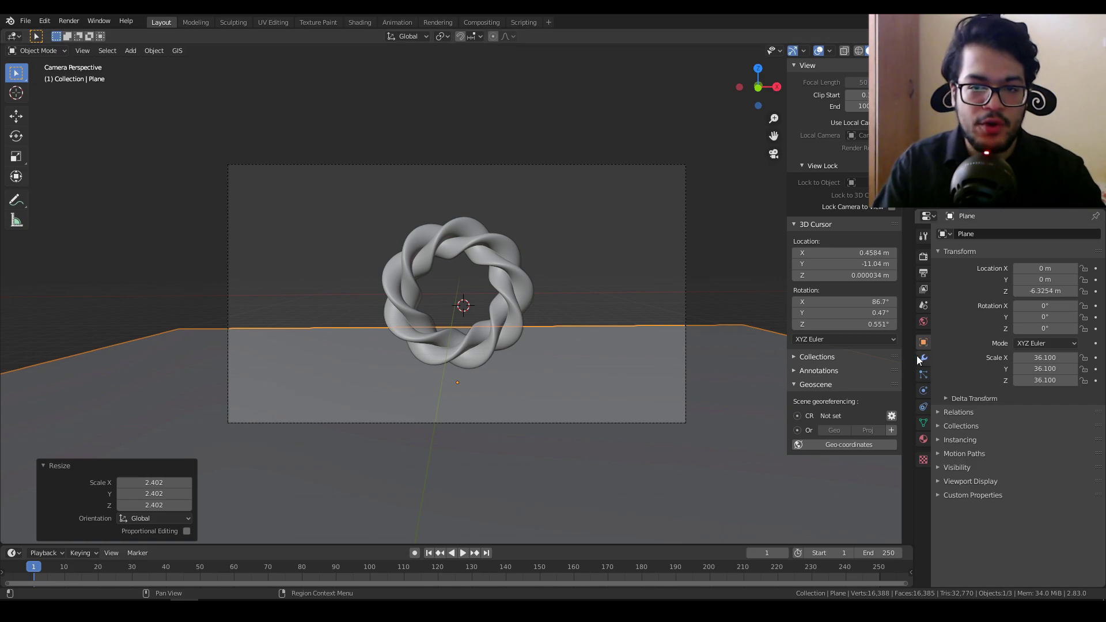
- Set the camera's focal length to 35 mm and its clip end to 1000 m
click(961, 73)
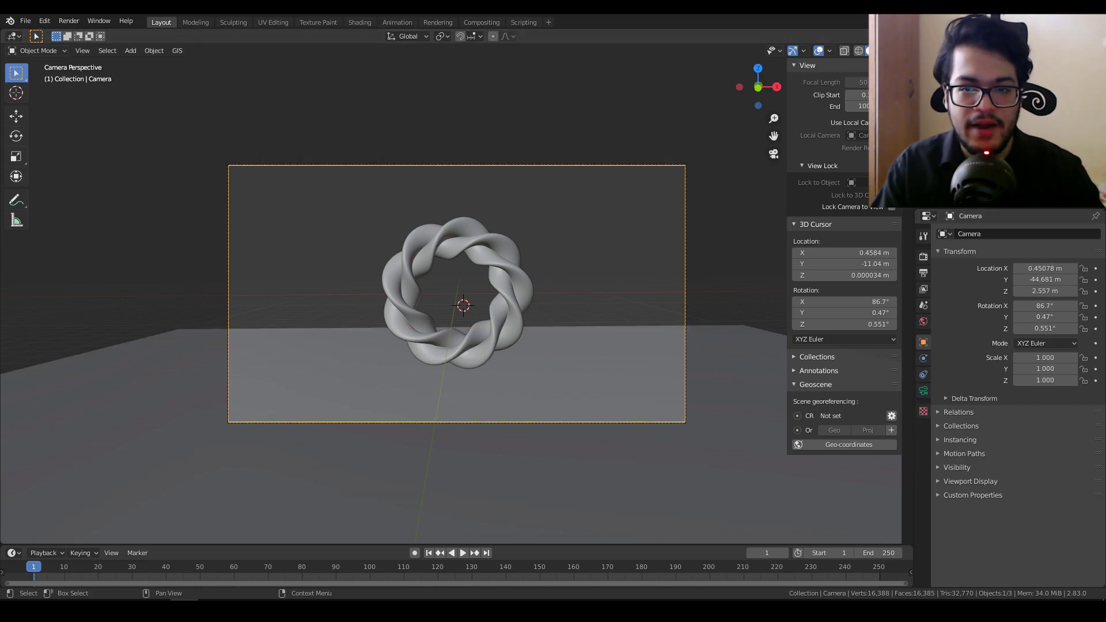
click(923, 391)
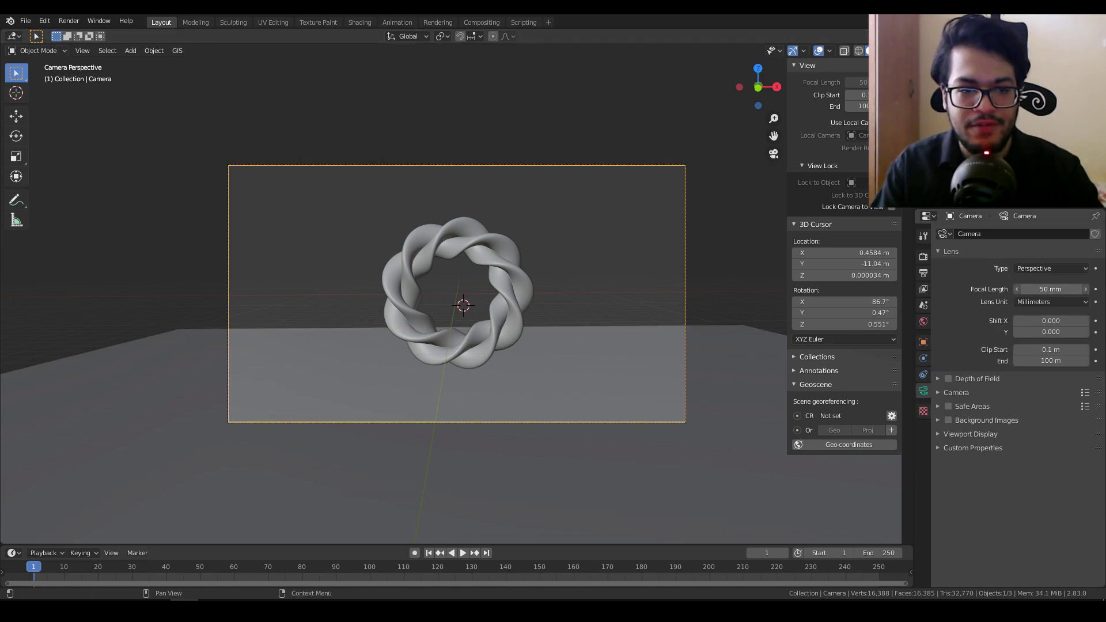
text(35)
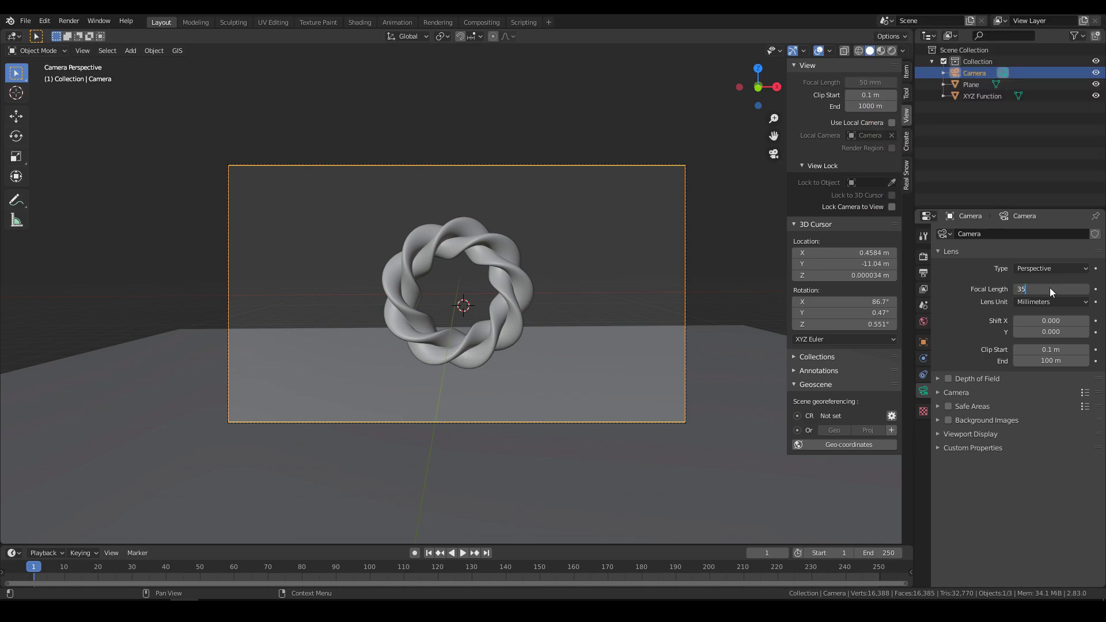
key(Return)
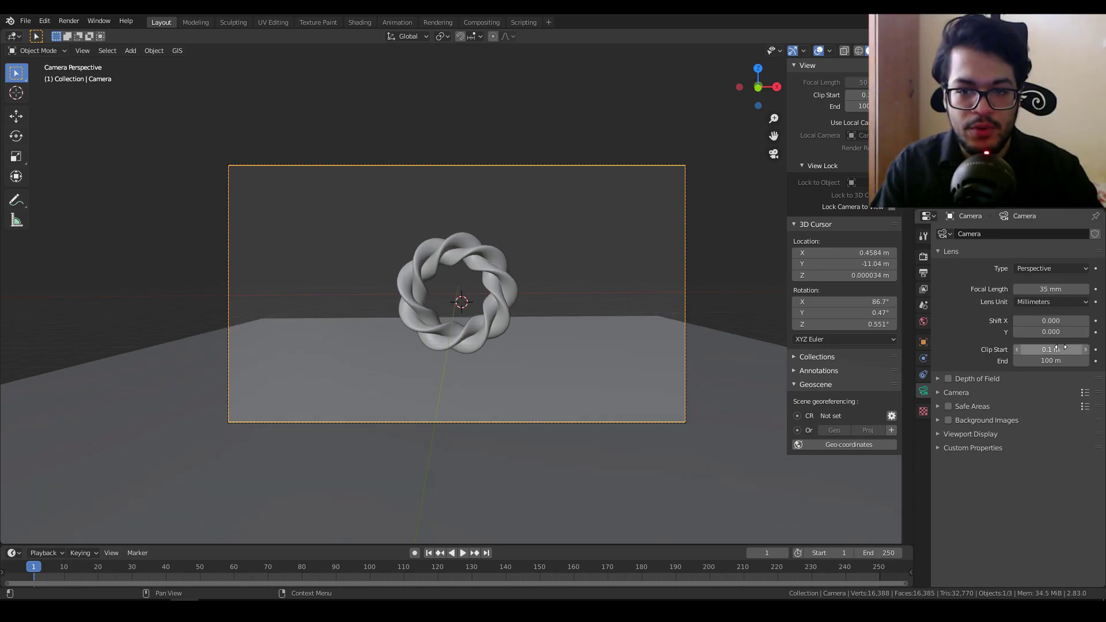
click(1056, 361)
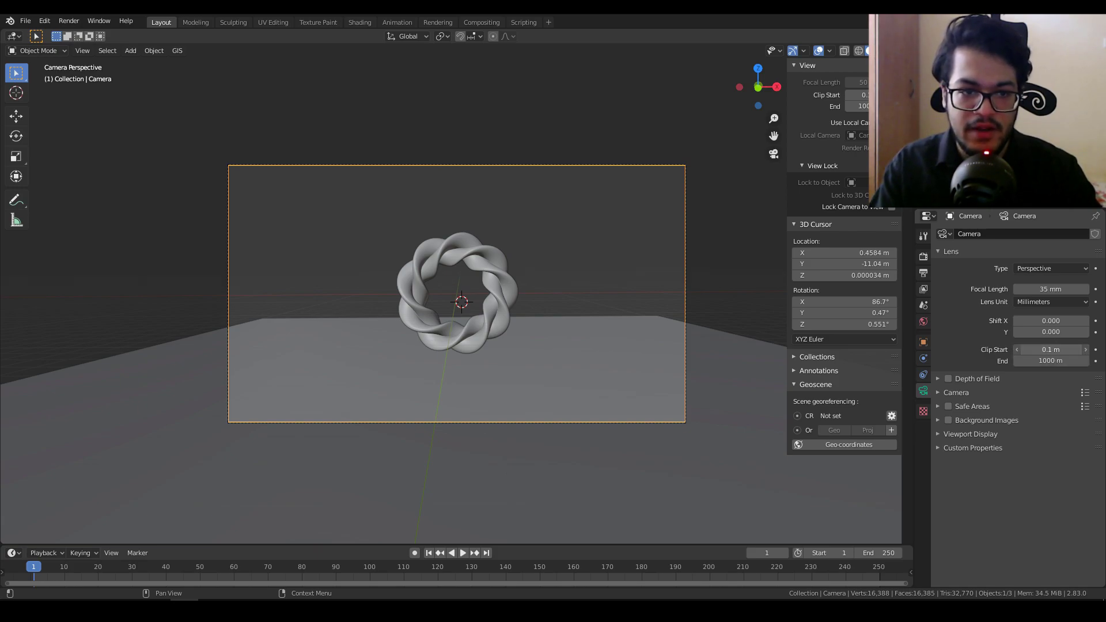
- Duplicate the floor plane and raise the copy about 13.78 m along Z to form a ceiling
click(589, 360)
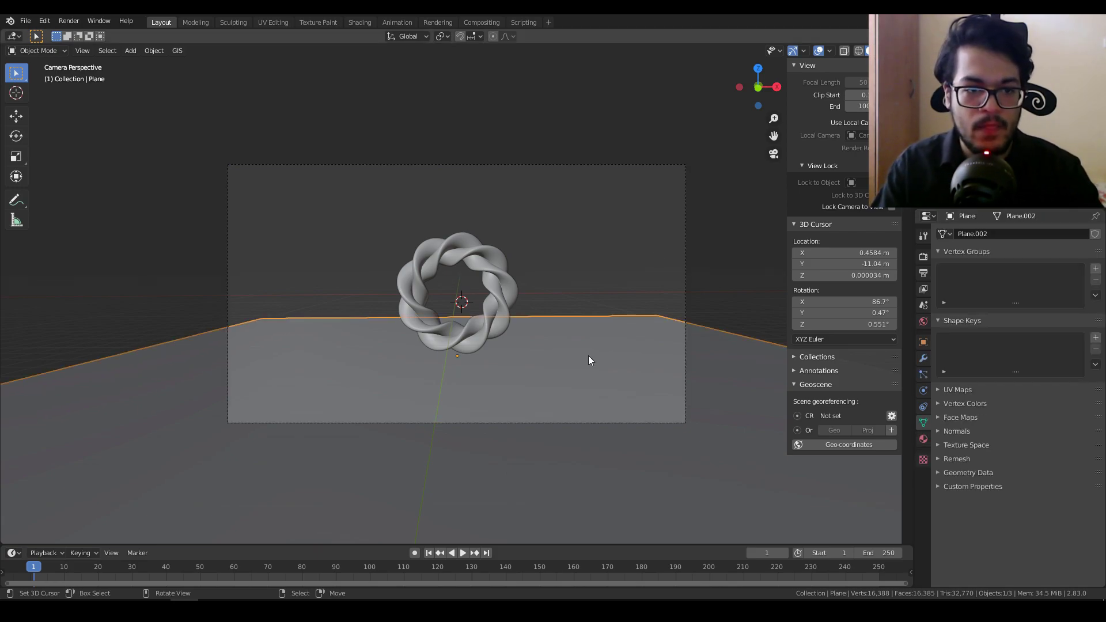
key(shift+d)
key(z)
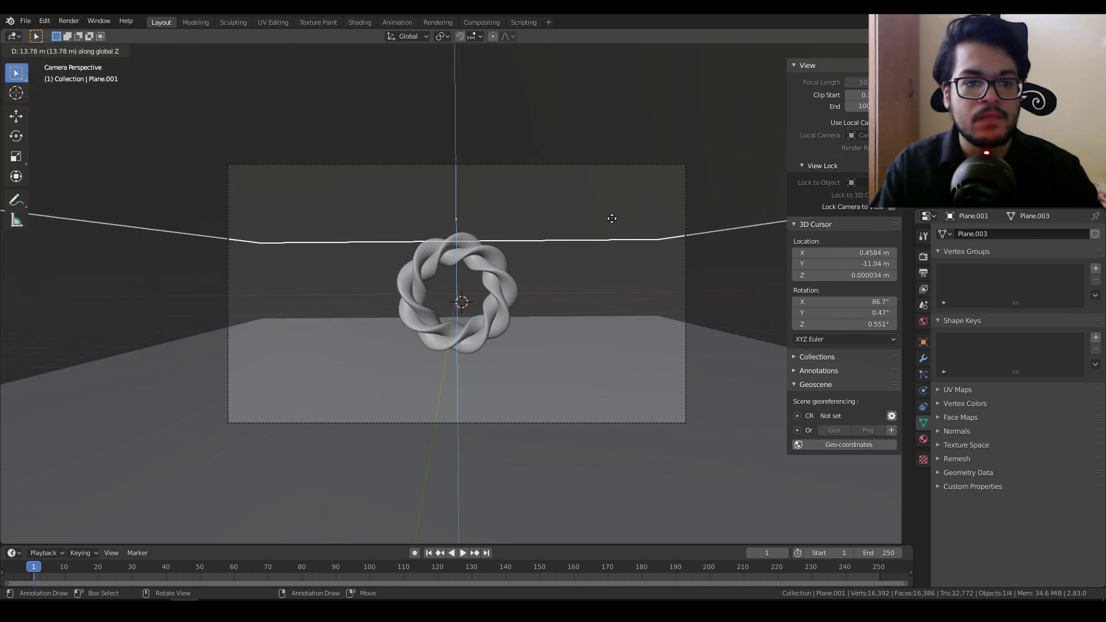
click(612, 219)
- Duplicate the ceiling plane in place and rotate the copy 90° about the X axis to make a back wall
click(503, 279)
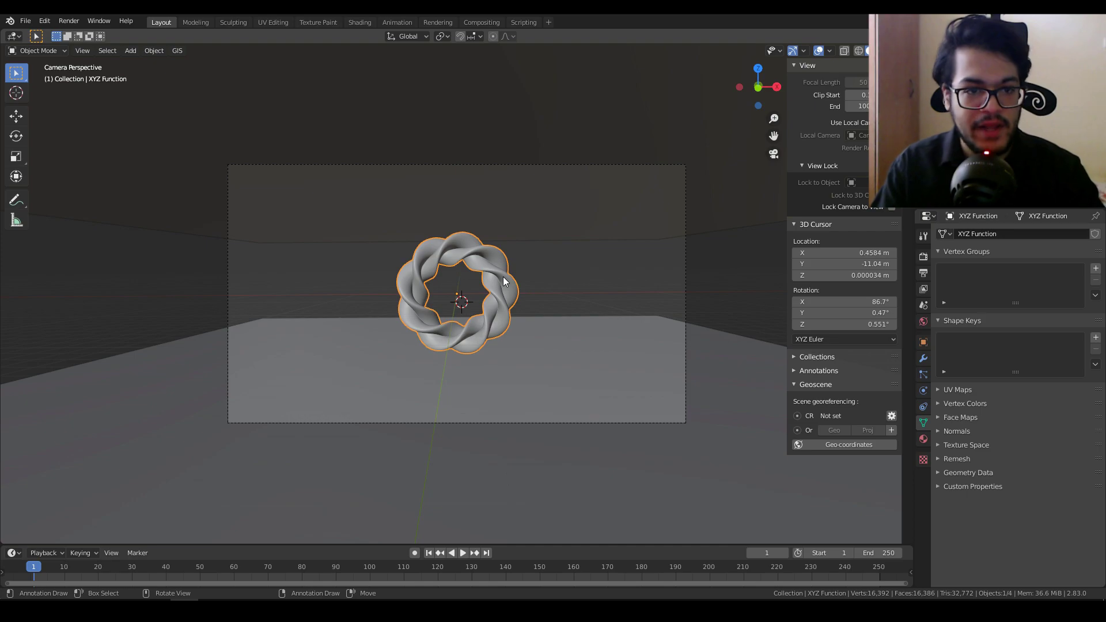
click(455, 187)
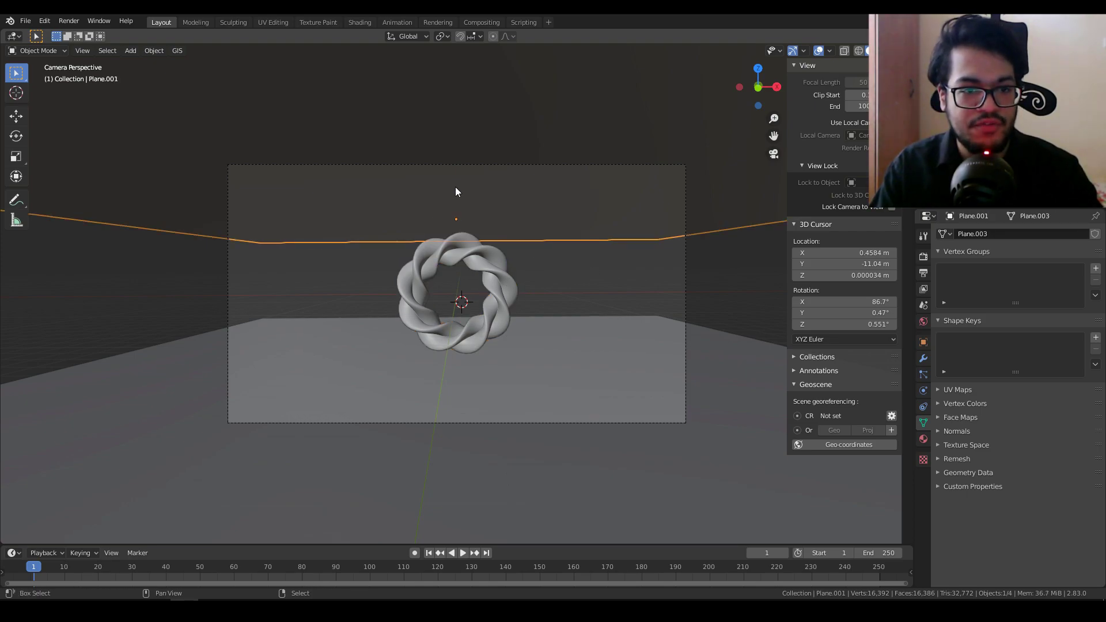
key(shift+d)
right_click(455, 188)
key(r)
key(x)
key(9)
key(0)
key(Return)
- Scale the upright plane by about 0.67, shift it along Z and resize it to close the space behind the torus
key(s)
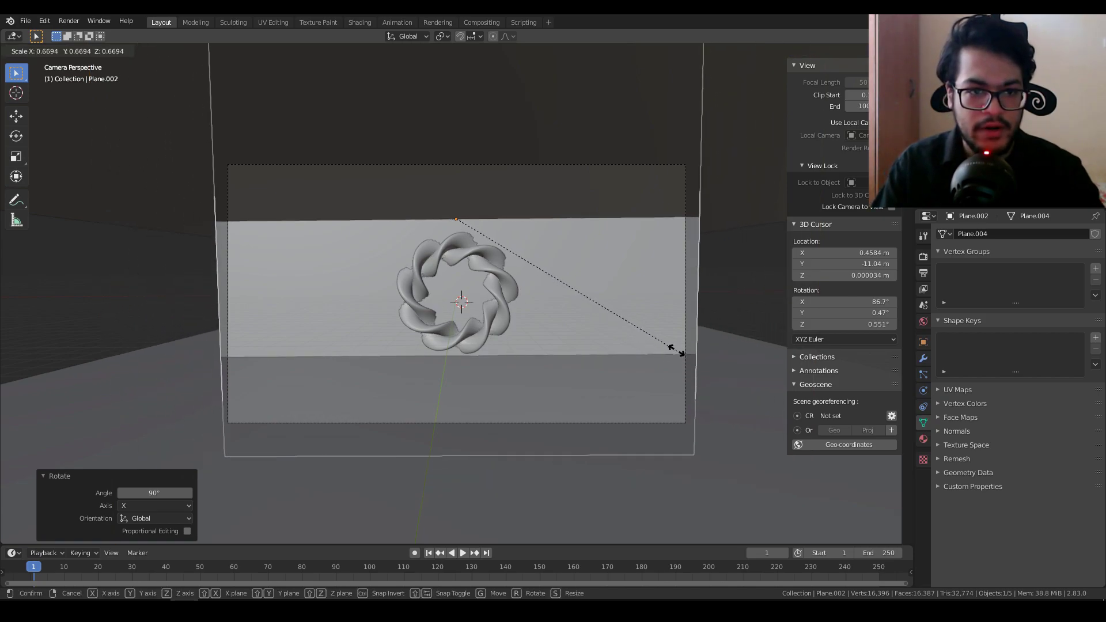
click(674, 351)
key(g)
key(z)
click(561, 266)
key(s)
click(724, 384)
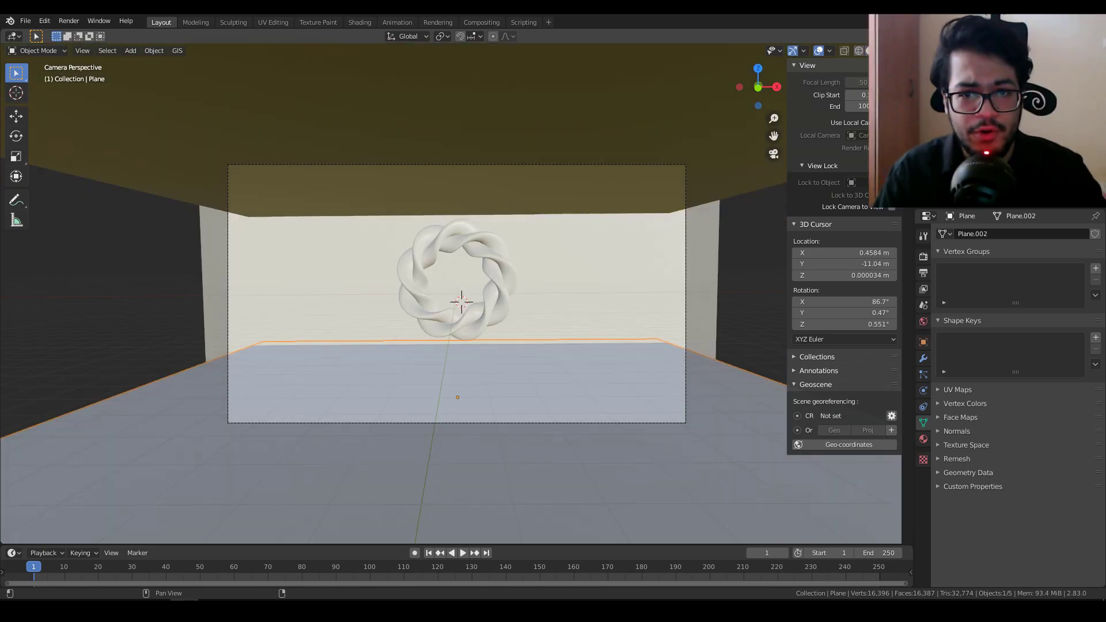
- Try several built-in HDRI environments, including night and forest, as the viewport's preview lighting
click(902, 51)
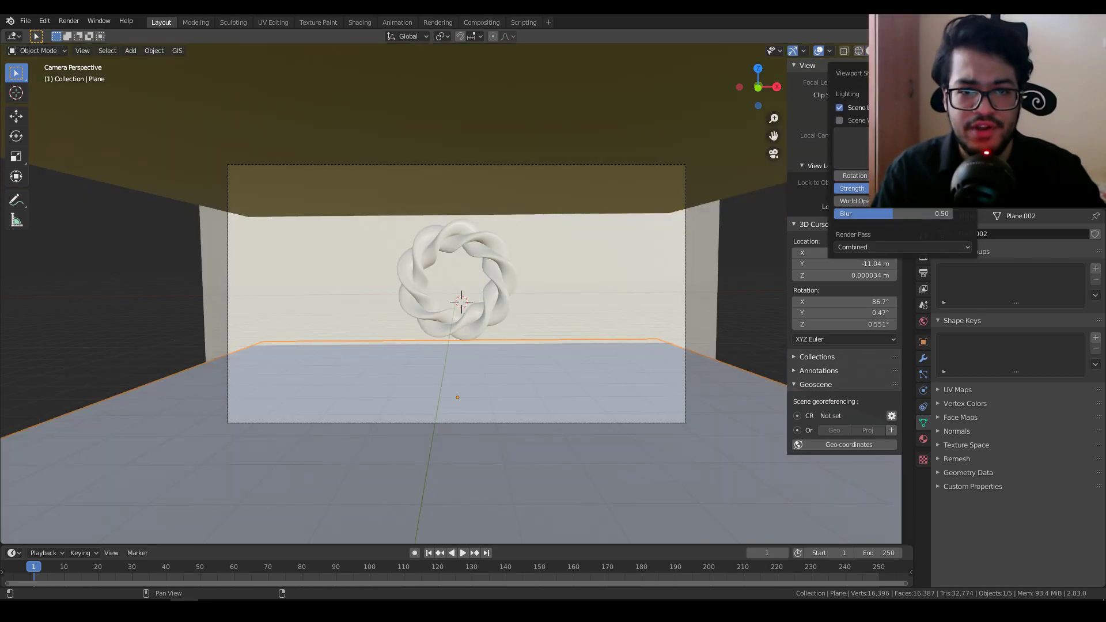
click(886, 149)
click(836, 189)
click(887, 150)
click(759, 188)
click(887, 150)
click(897, 188)
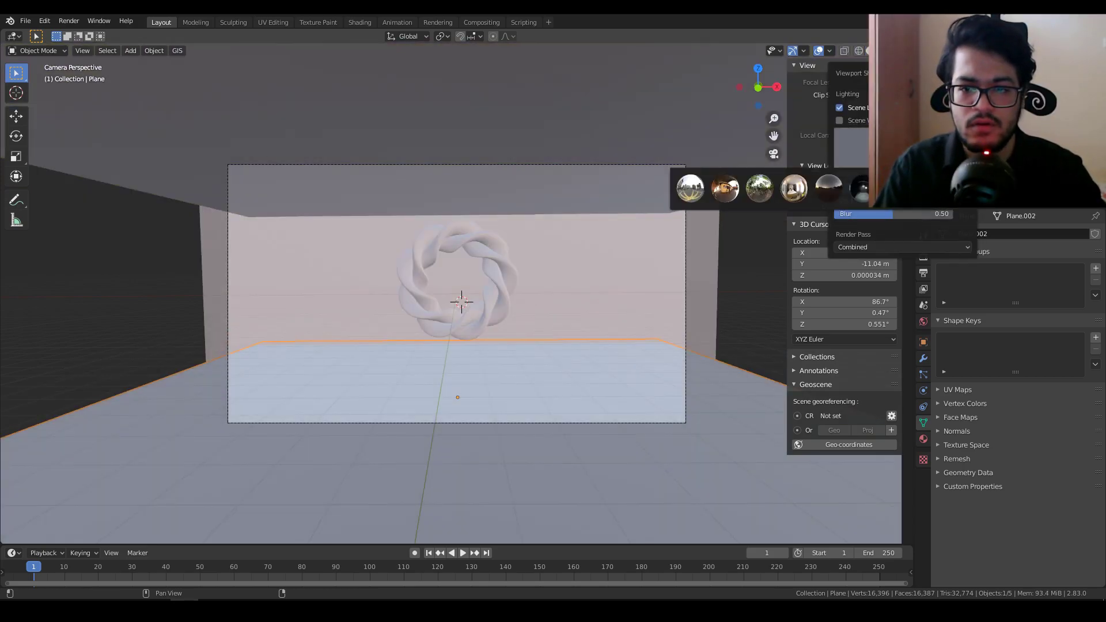
- Set the world background color to an Environment Texture using sunset.exr from Blender's studio lights world folder
click(923, 272)
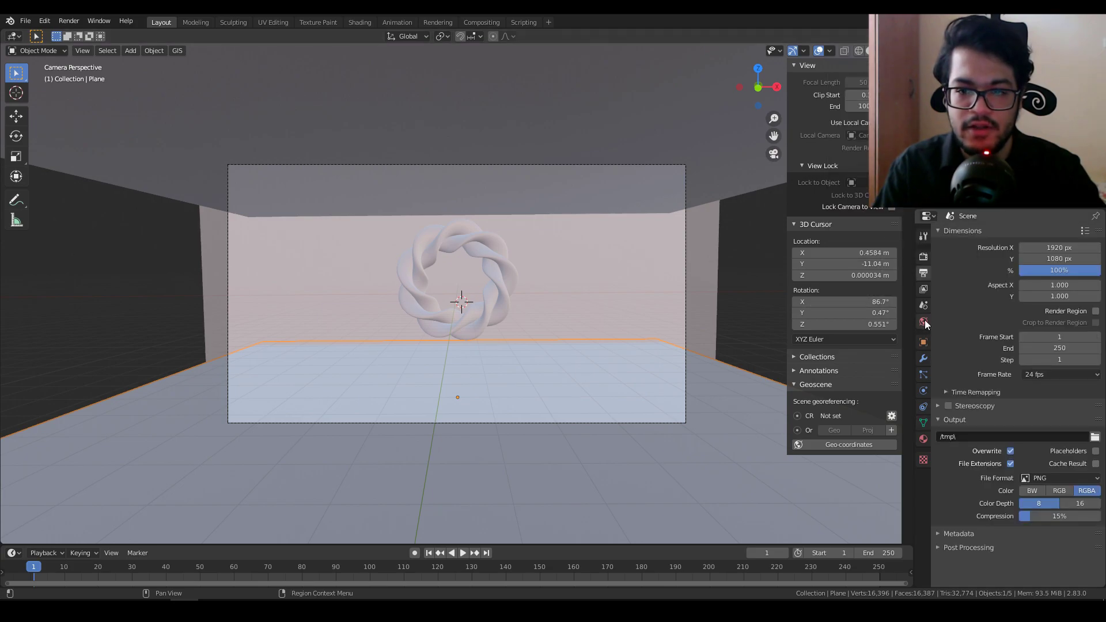
click(924, 322)
click(1094, 309)
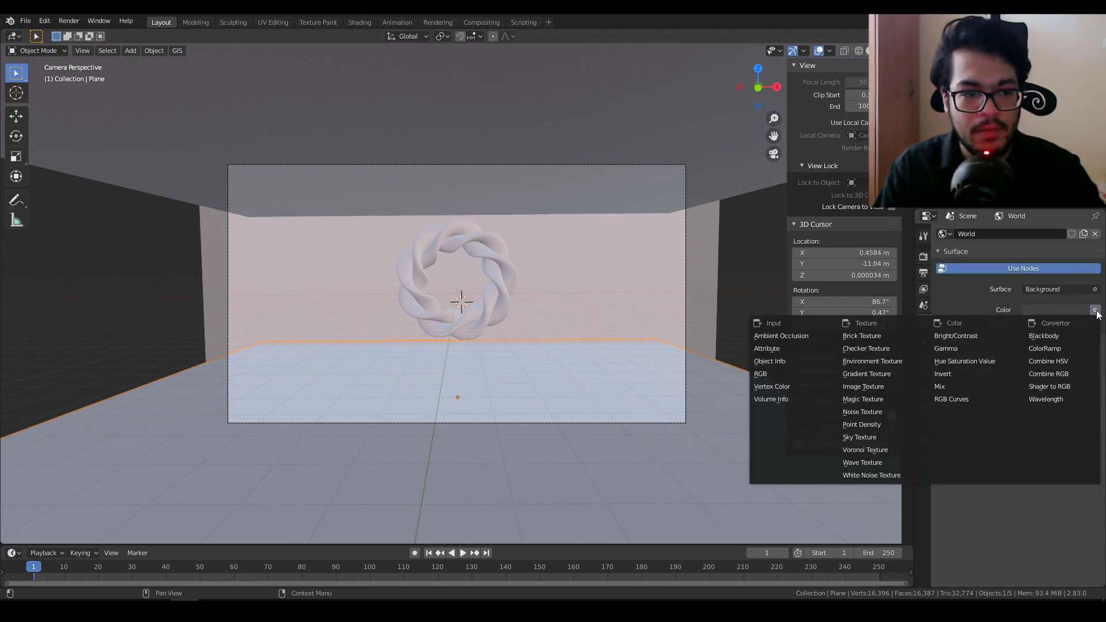
click(907, 361)
click(1085, 324)
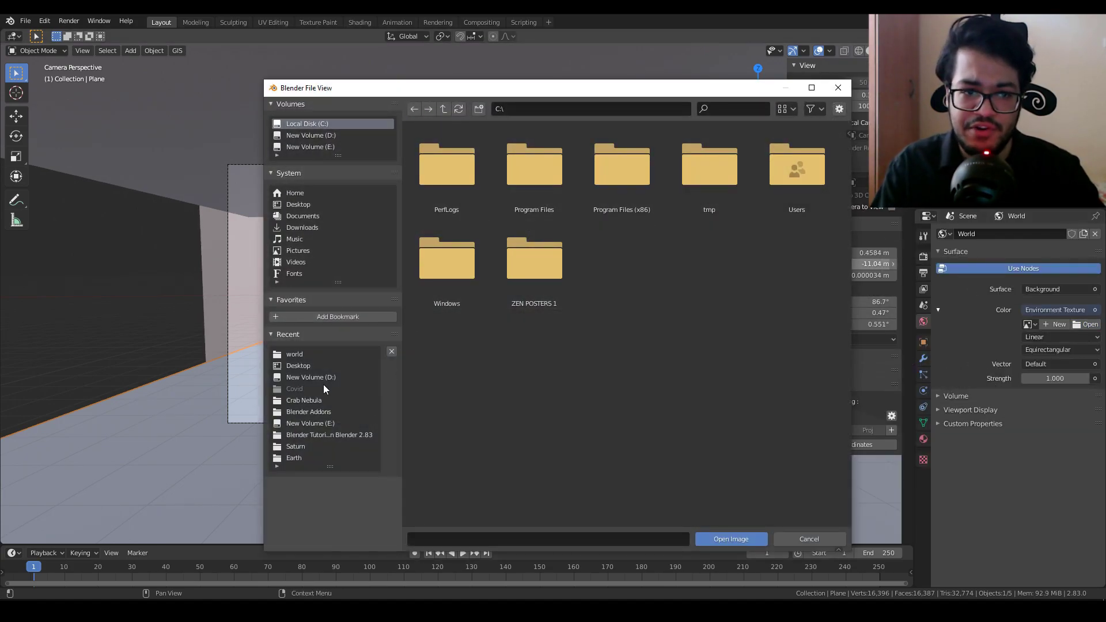
click(301, 353)
click(614, 258)
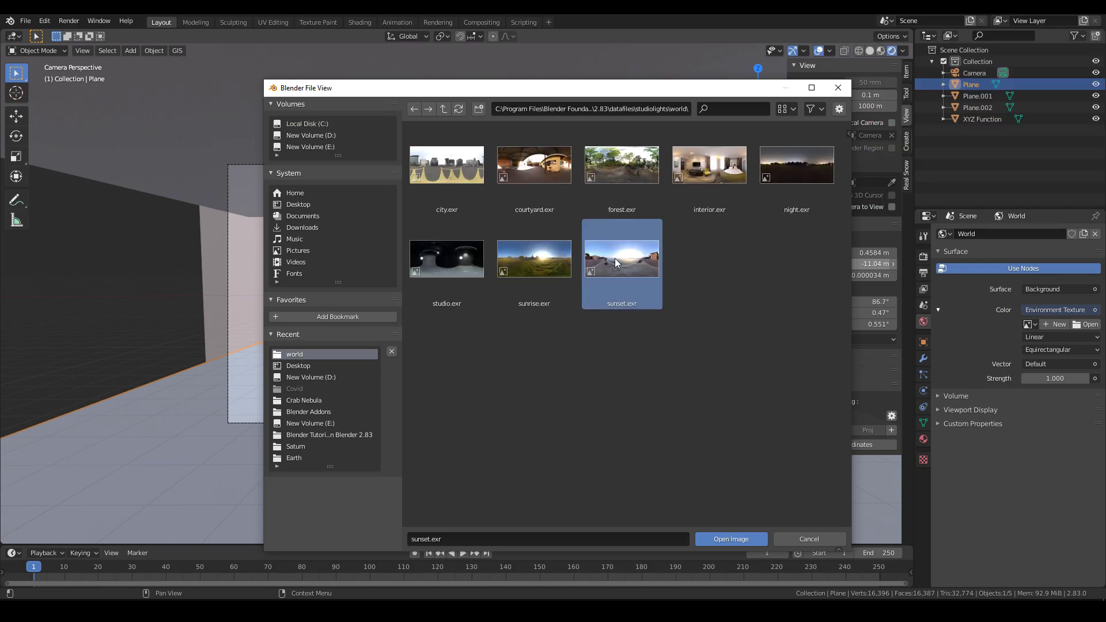
double_click(614, 258)
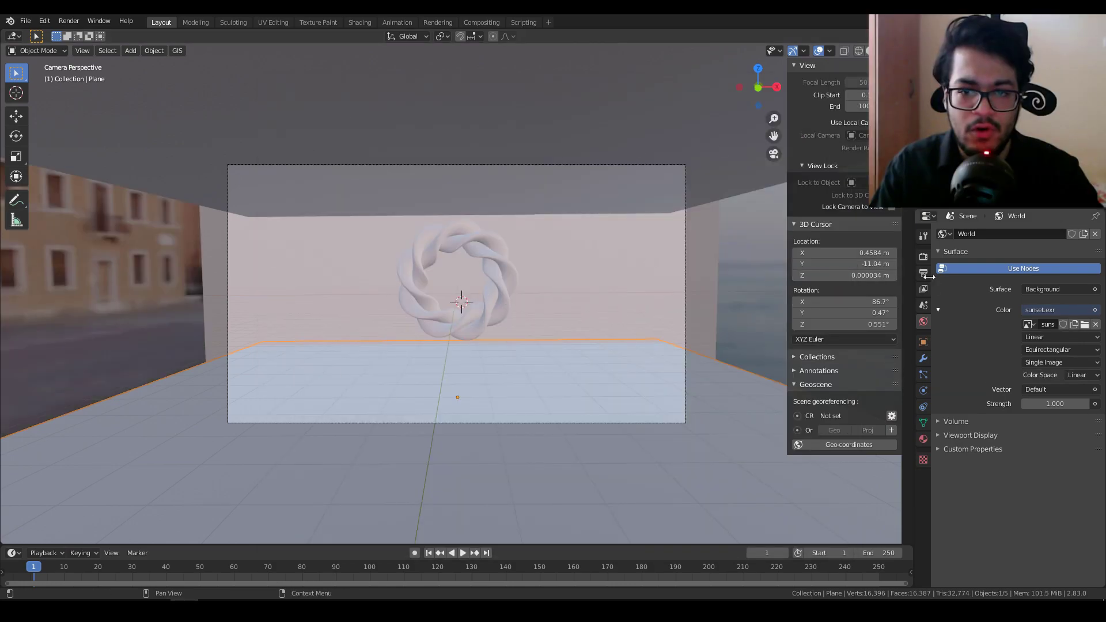
- Set the scene's render engine to Cycles
click(922, 259)
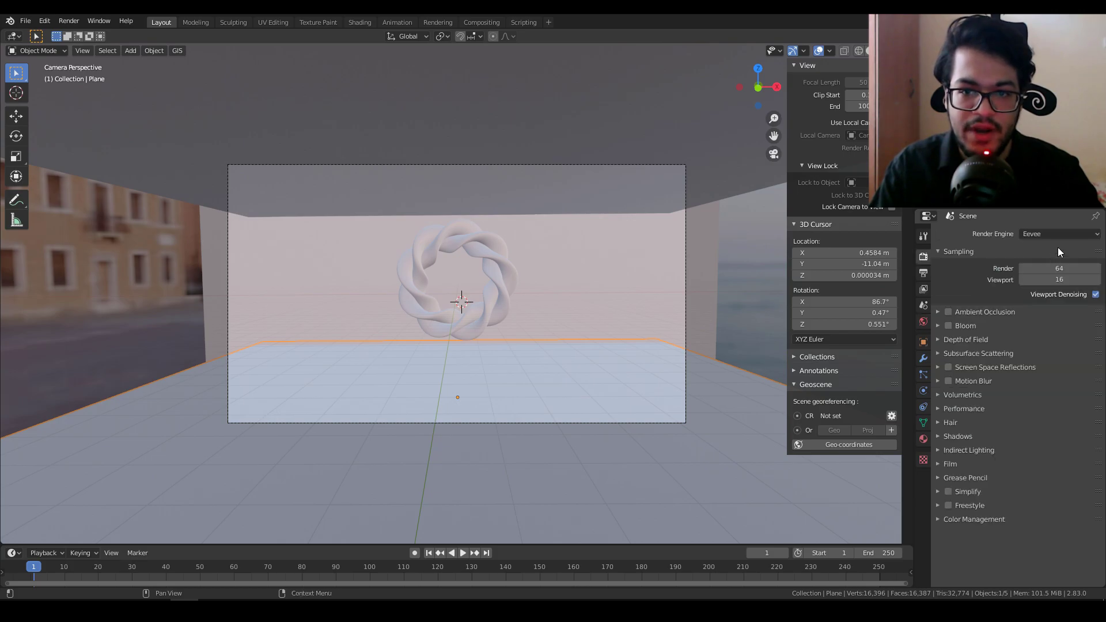
click(1067, 230)
click(1046, 269)
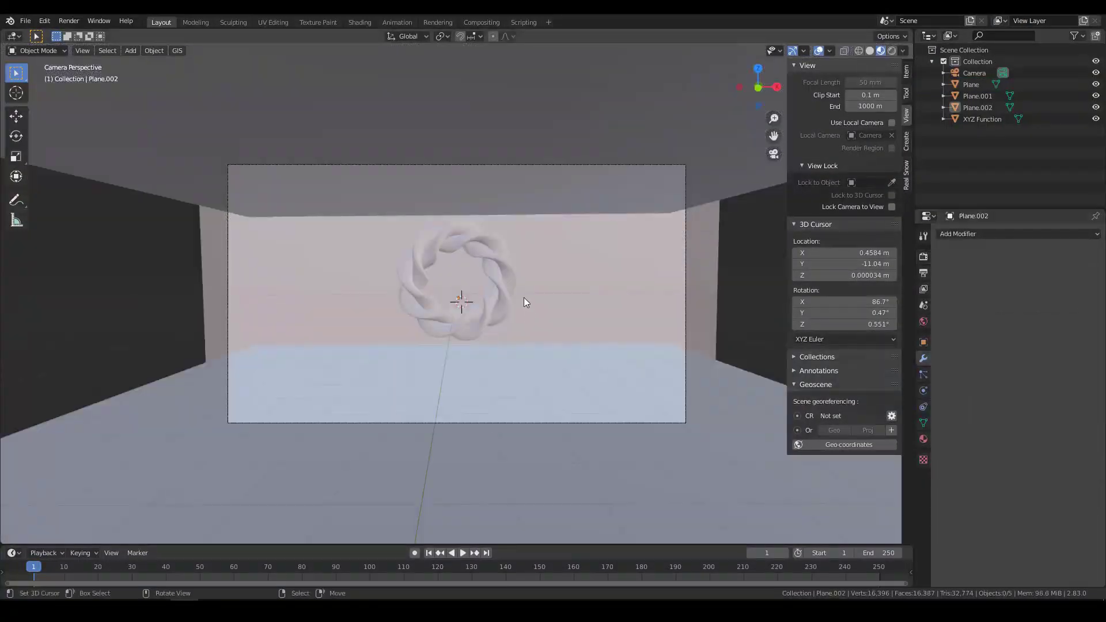
- Hide the twisted torus in the viewport
click(481, 267)
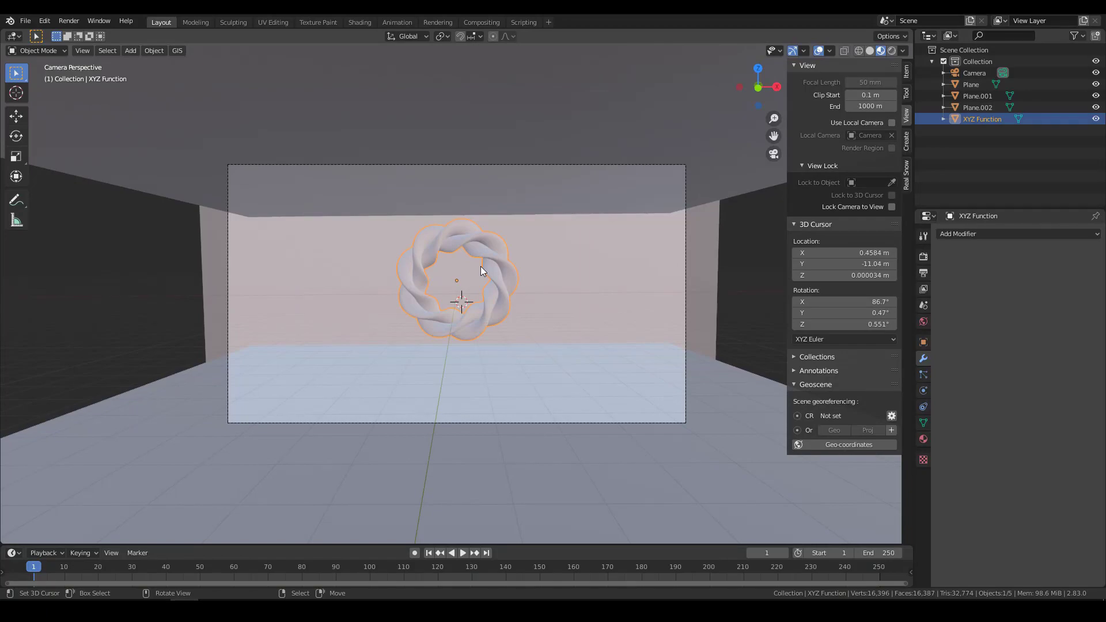
click(1096, 118)
- Add a Simple Subdivision Surface modifier to the back wall plane with 6 render and 6 viewport subdivisions
click(569, 253)
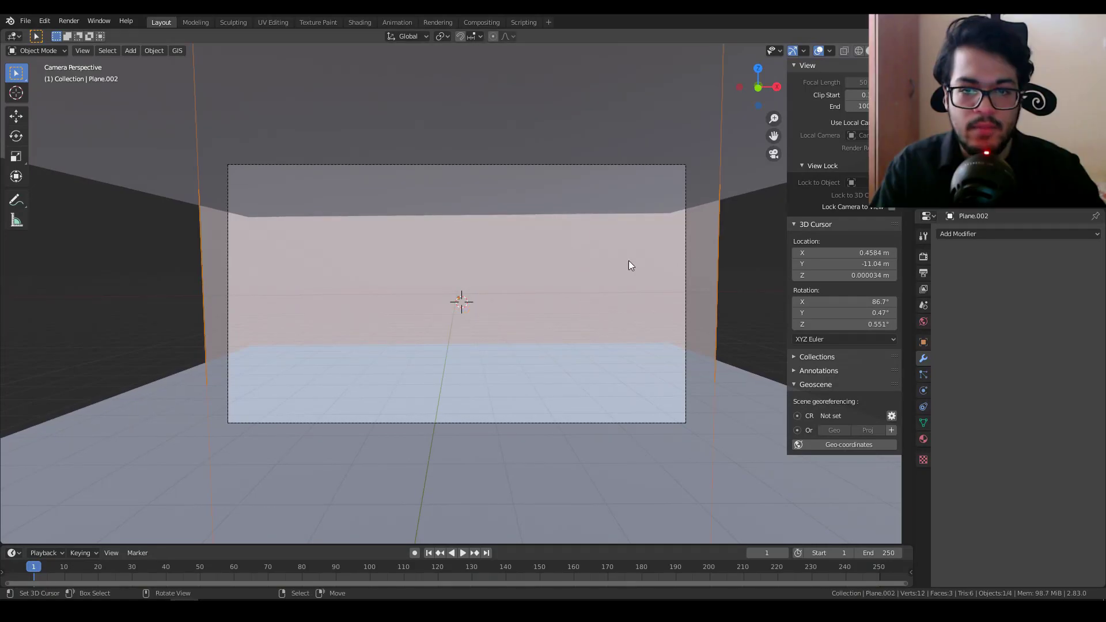
click(984, 233)
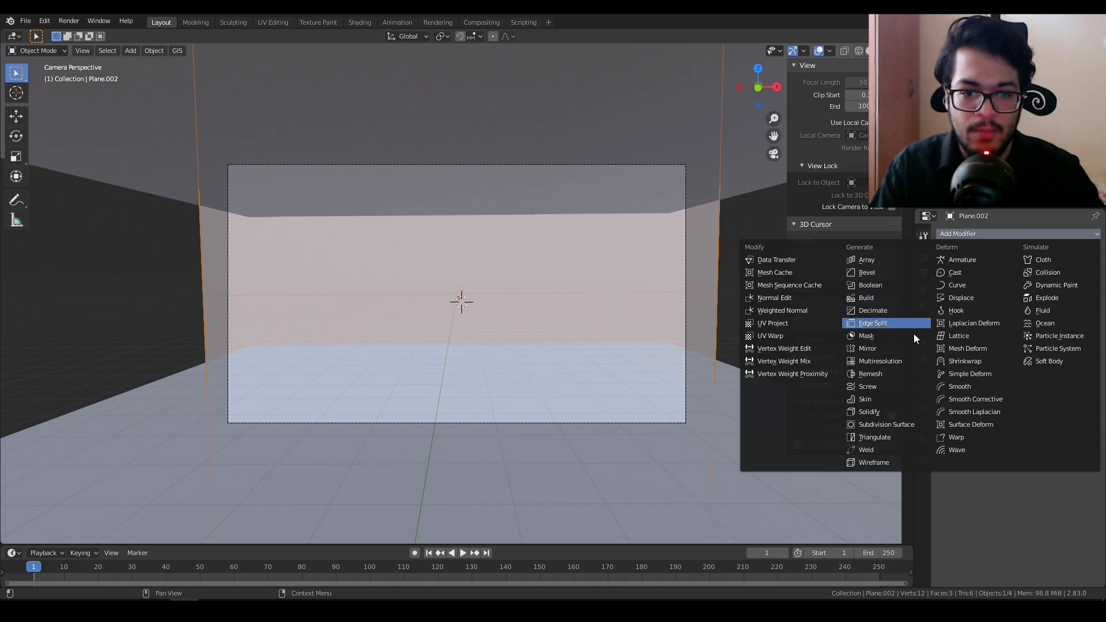
click(900, 423)
click(1055, 285)
click(996, 309)
text(6)
click(997, 324)
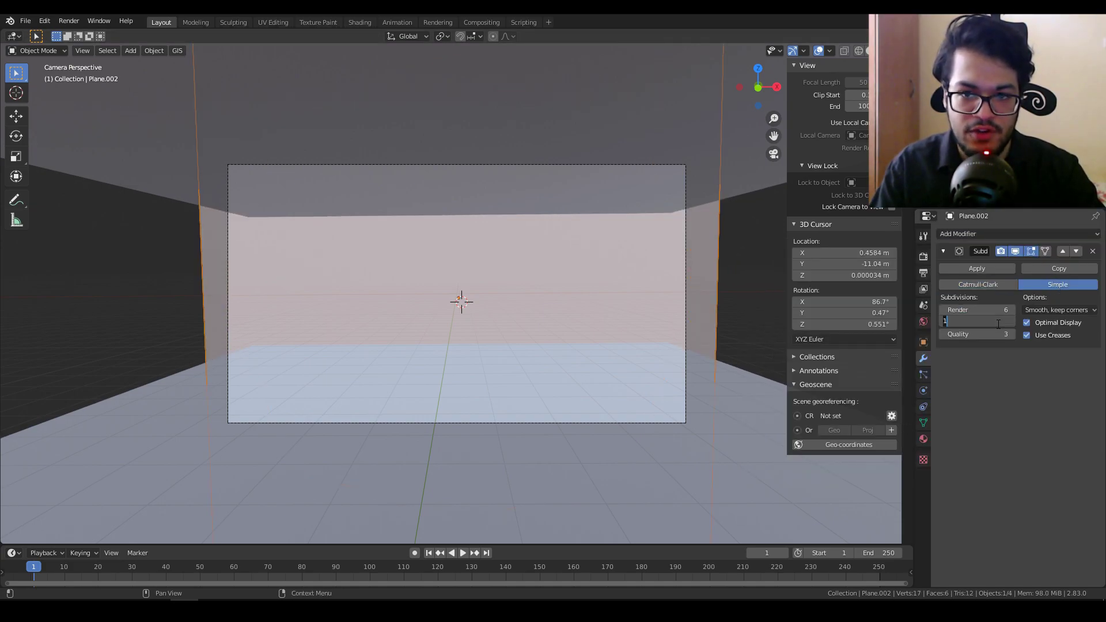
key(Return)
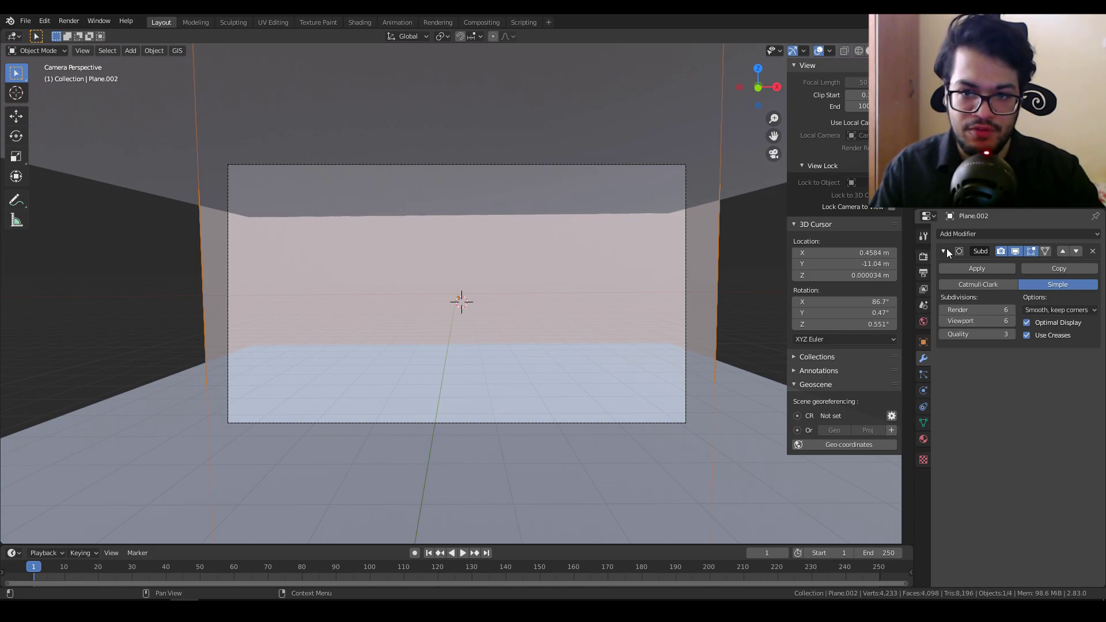
- Add a Displace modifier to the back wall using a new Clouds texture, and adjust the texture's size
click(956, 233)
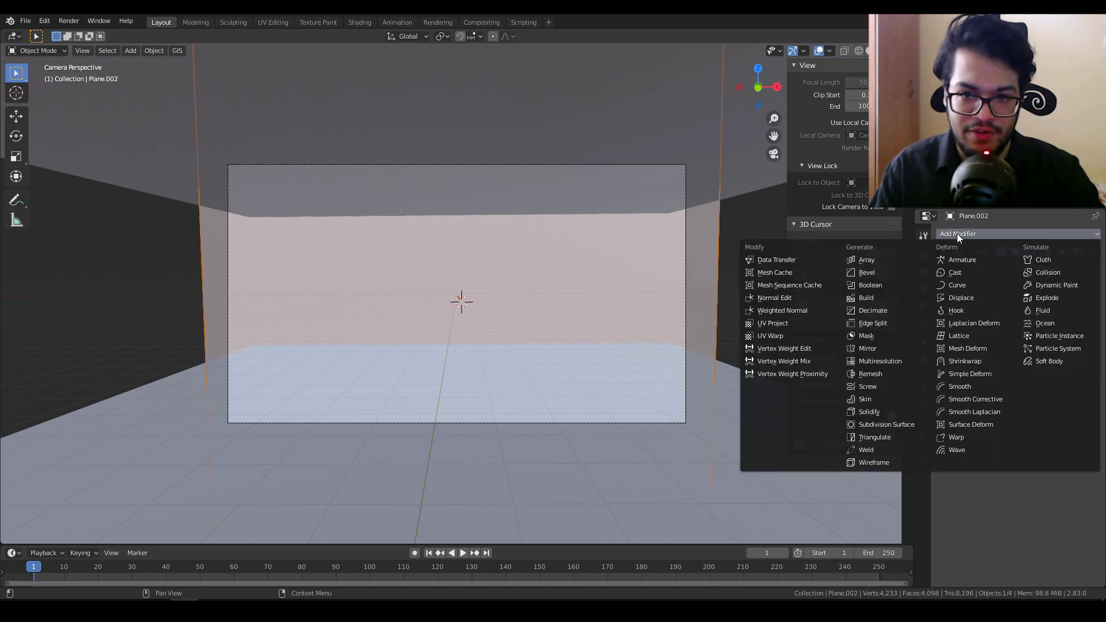
click(969, 294)
click(1036, 315)
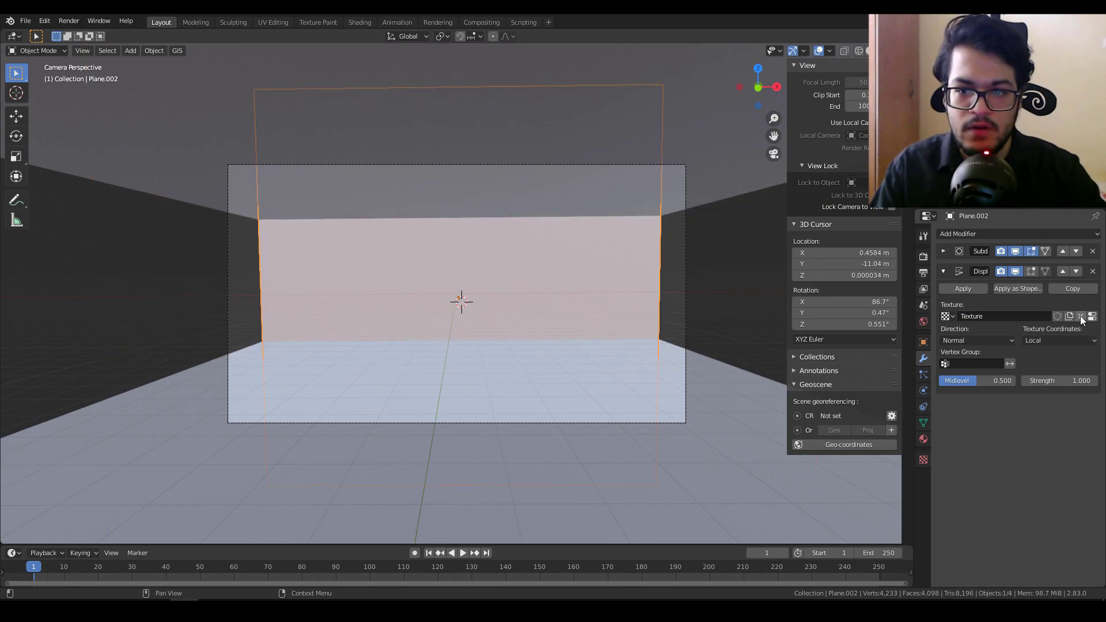
click(1093, 318)
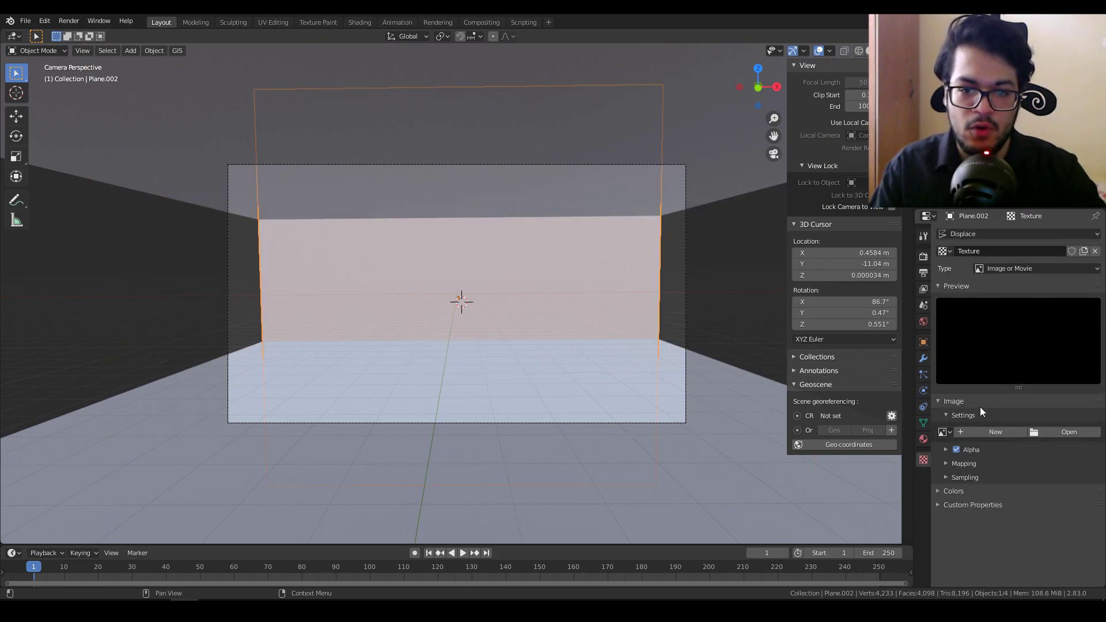
click(1027, 269)
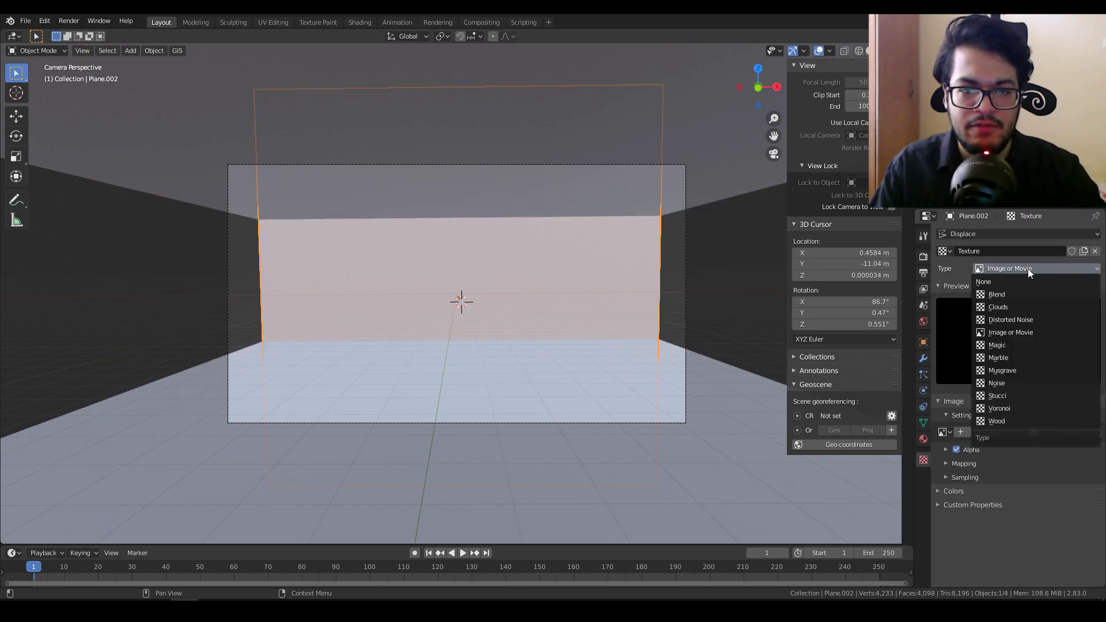
click(1012, 309)
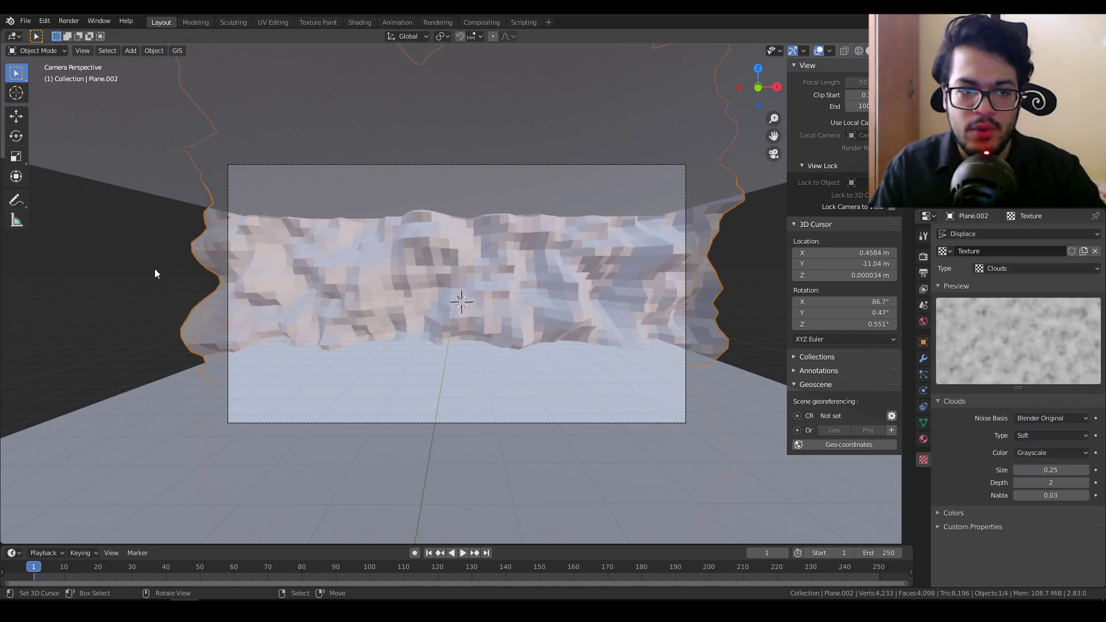
mouse_move(1050, 470)
mouse_down()
mouse_move(1072, 470)
mouse_move(1037, 470)
mouse_move(1081, 470)
mouse_move(1048, 470)
mouse_up()
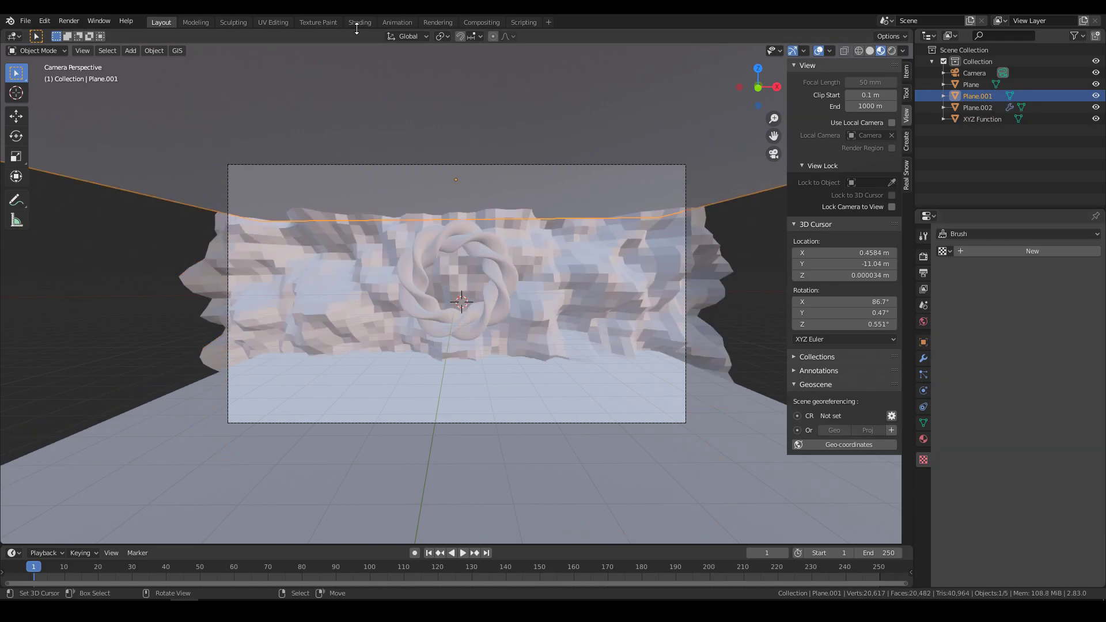
- Switch to the Shading workspace and show the rendered scene through the camera
click(358, 24)
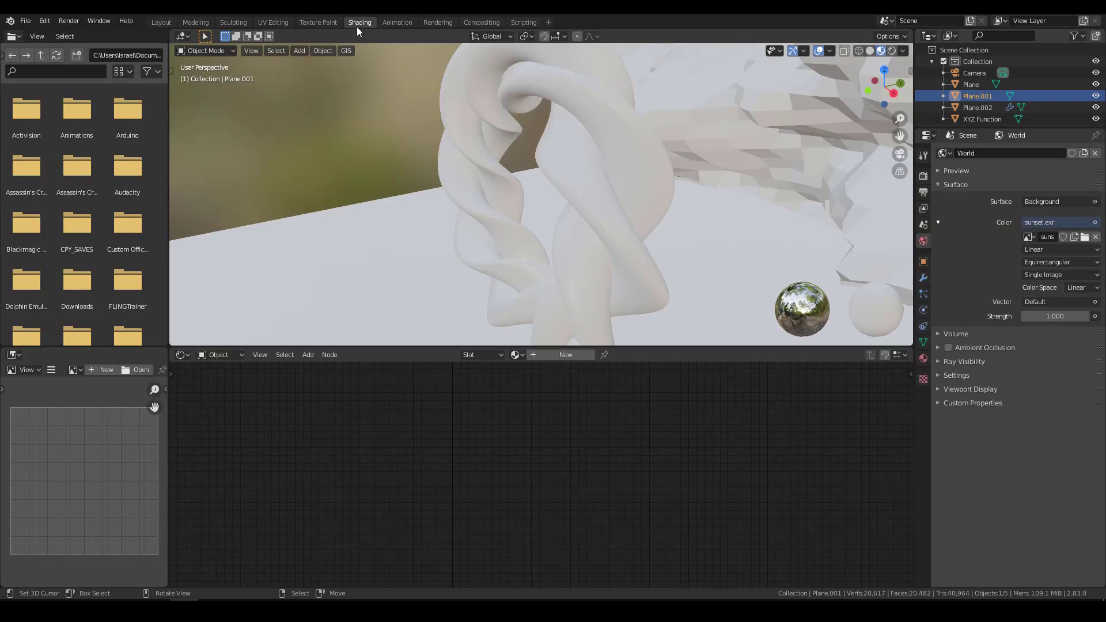
click(892, 51)
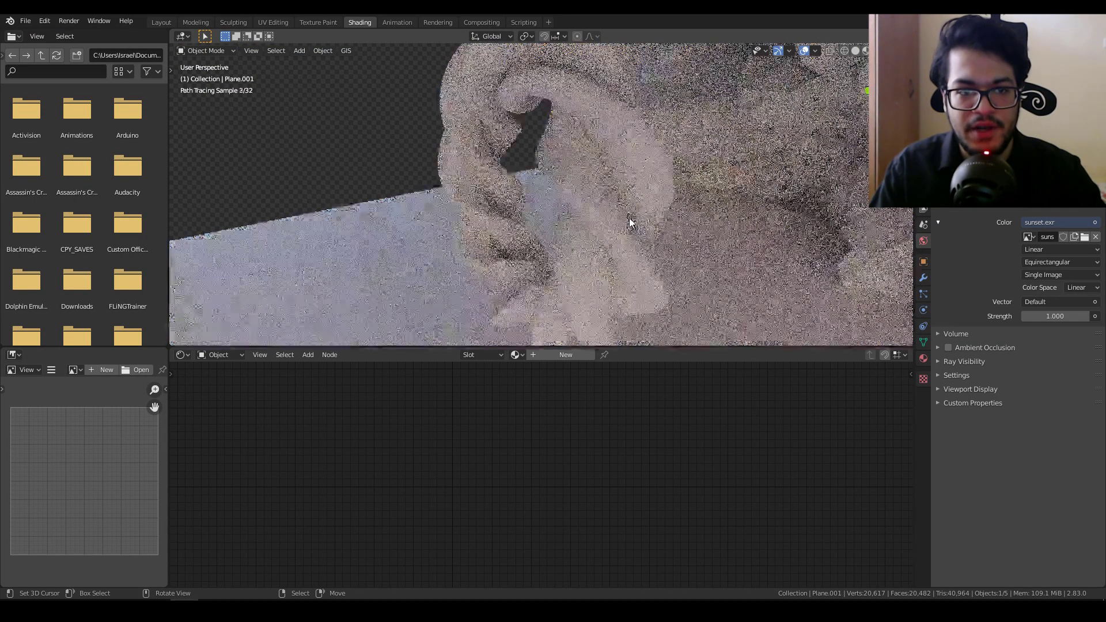
key(KP_0)
- Create a new material for the twisted torus and give it a pale yellow base color
right_click(576, 182)
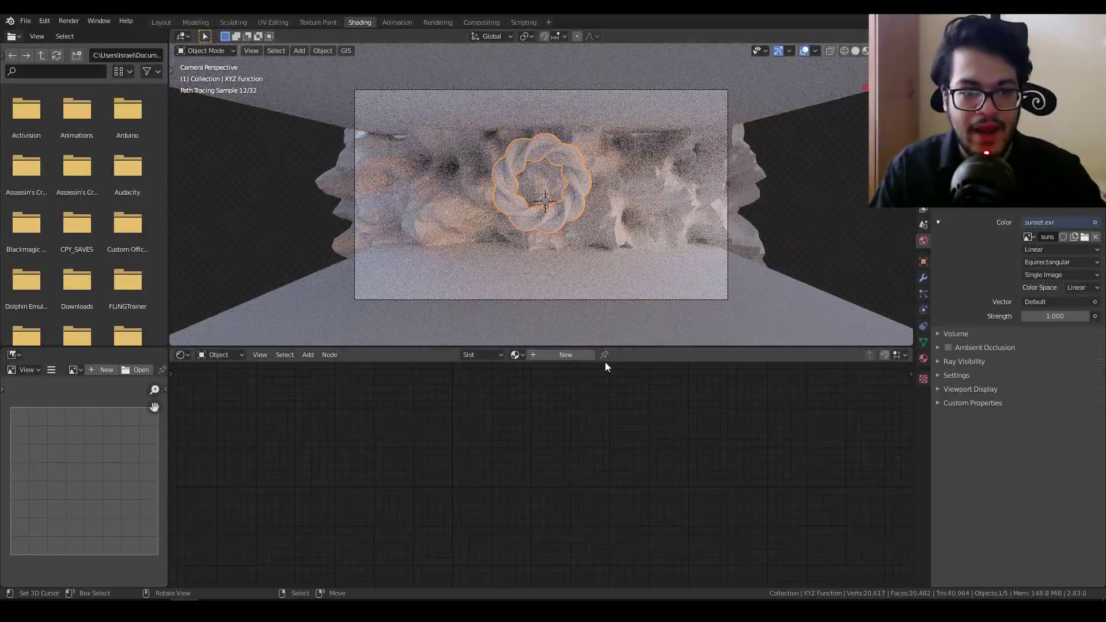
click(561, 354)
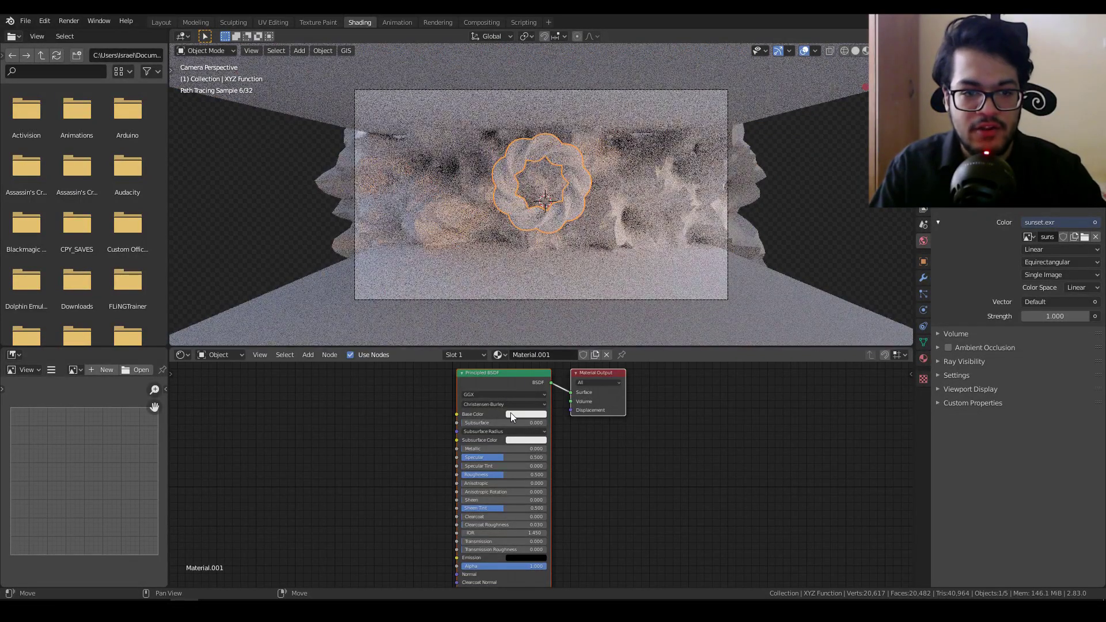
click(518, 414)
click(530, 335)
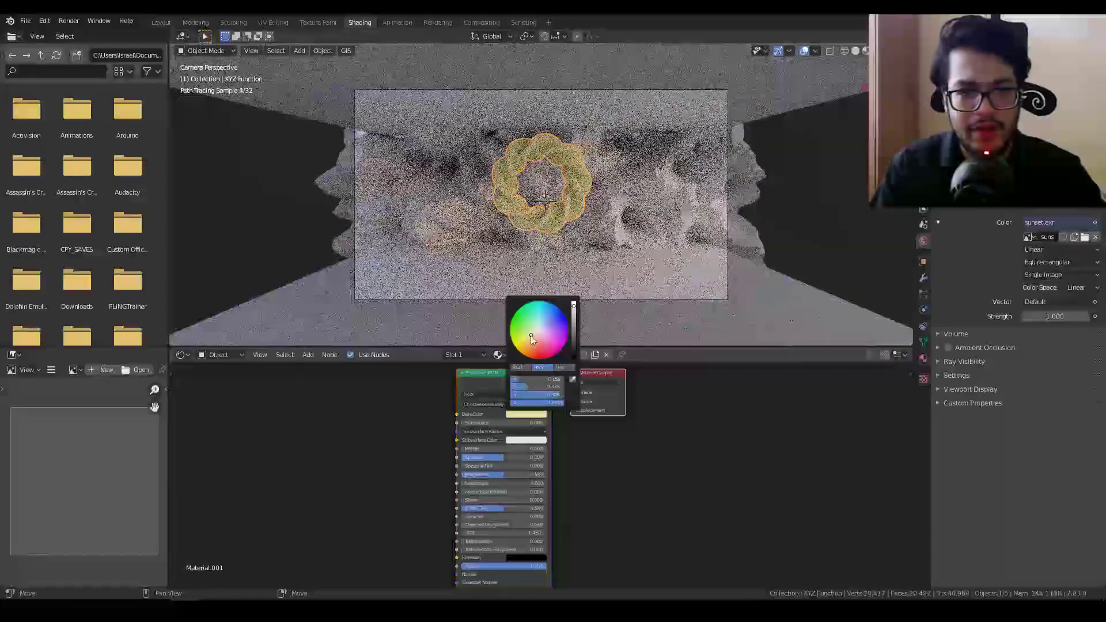
- Set the torus material's metallic to 1.0 and roughness to about 0.02, and deepen its base color to gold
scroll(406, 469, up, 3)
scroll(405, 465, up, 1)
middle_drag(405, 464, 463, 557)
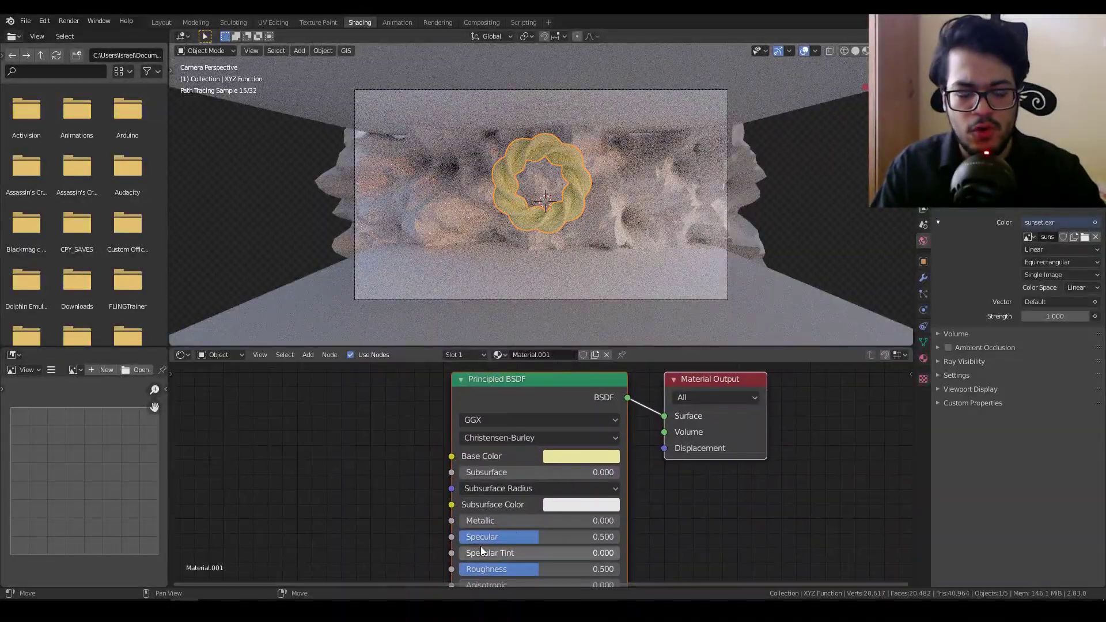
drag(531, 523, 691, 523)
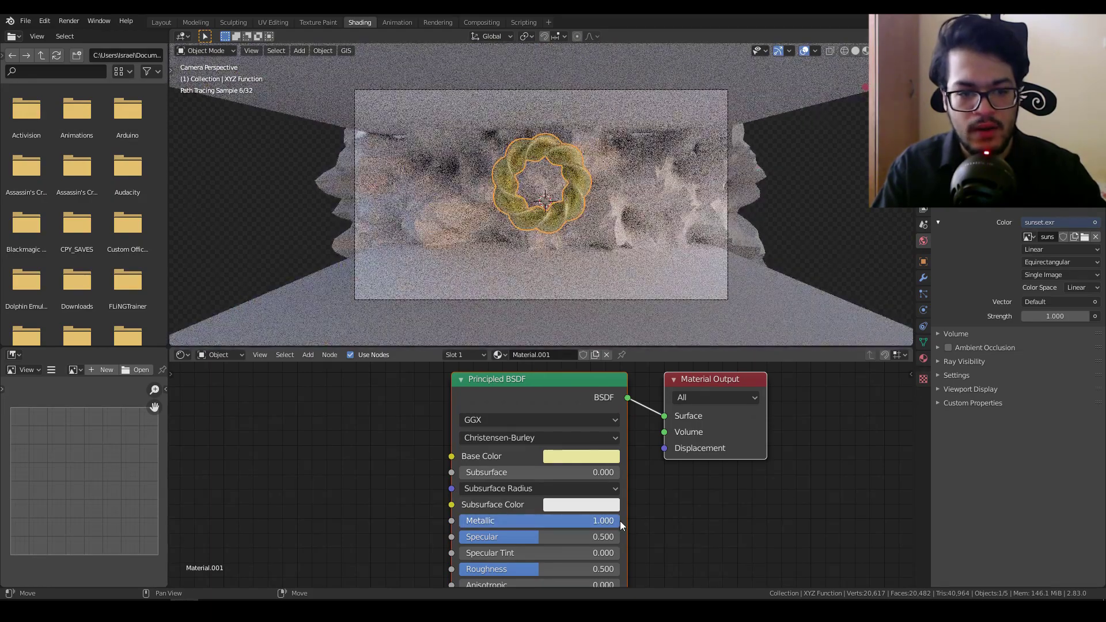
drag(538, 568, 461, 569)
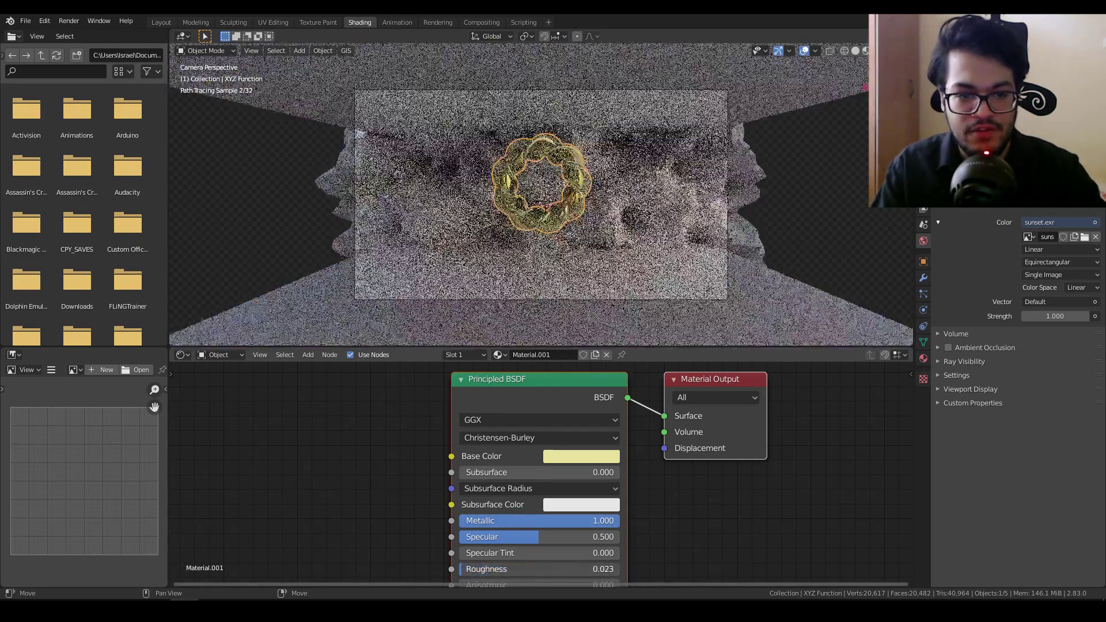
click(566, 455)
click(587, 310)
- Add a Noise Texture node to the left of the Principled BSDF in the ceiling plane's material
scroll(572, 173, up, 5)
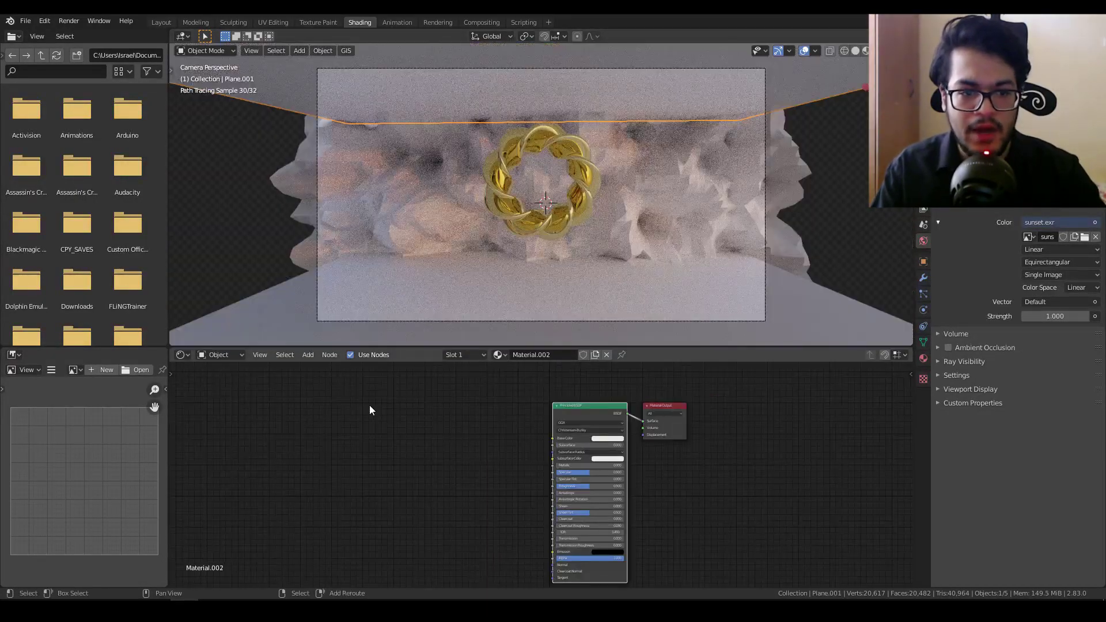
key(shift+a)
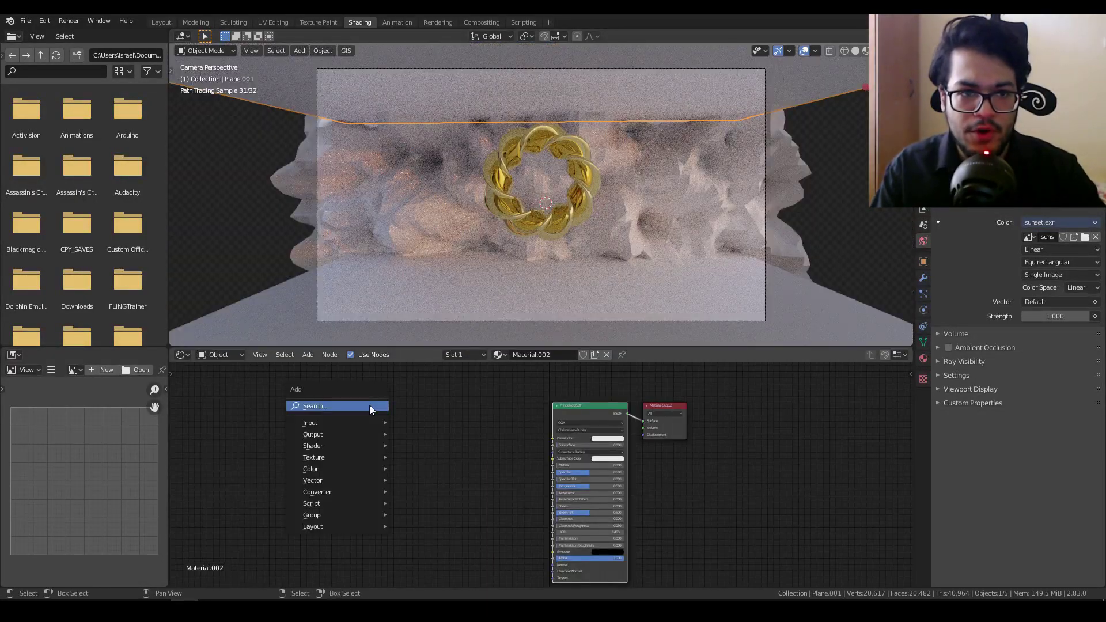
mouse_move(335, 456)
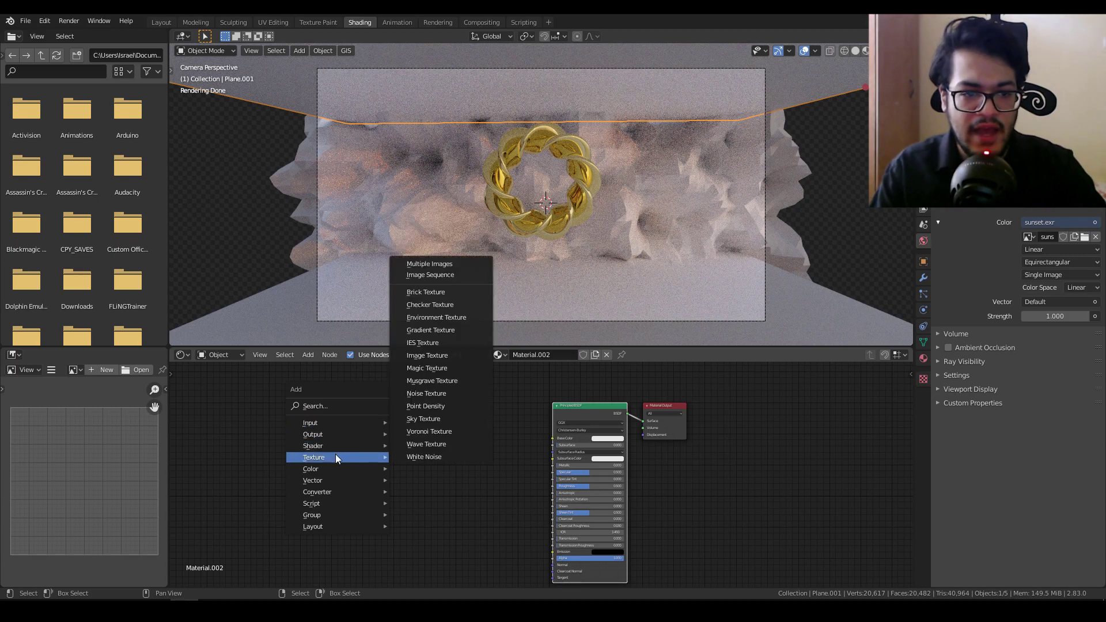
click(427, 393)
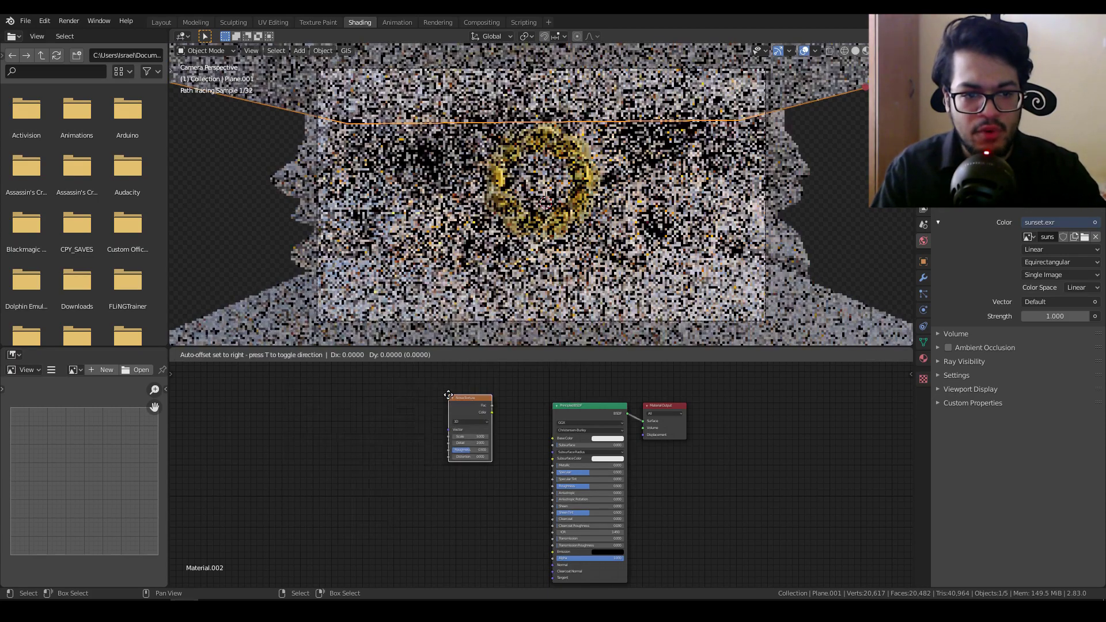
click(412, 435)
scroll(410, 434, up, 2)
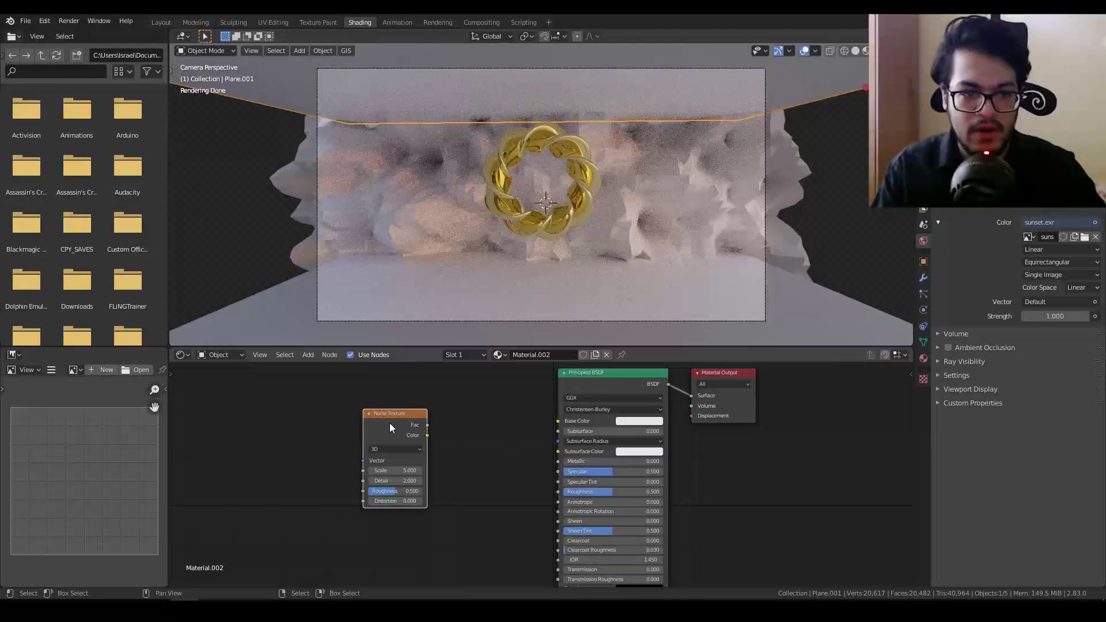
- Add Texture Coordinate and Mapping nodes to the Noise Texture, driving the mapping with Object coordinates
key(ctrl+t)
scroll(453, 440, down, 2)
middle_drag(442, 436, 504, 436)
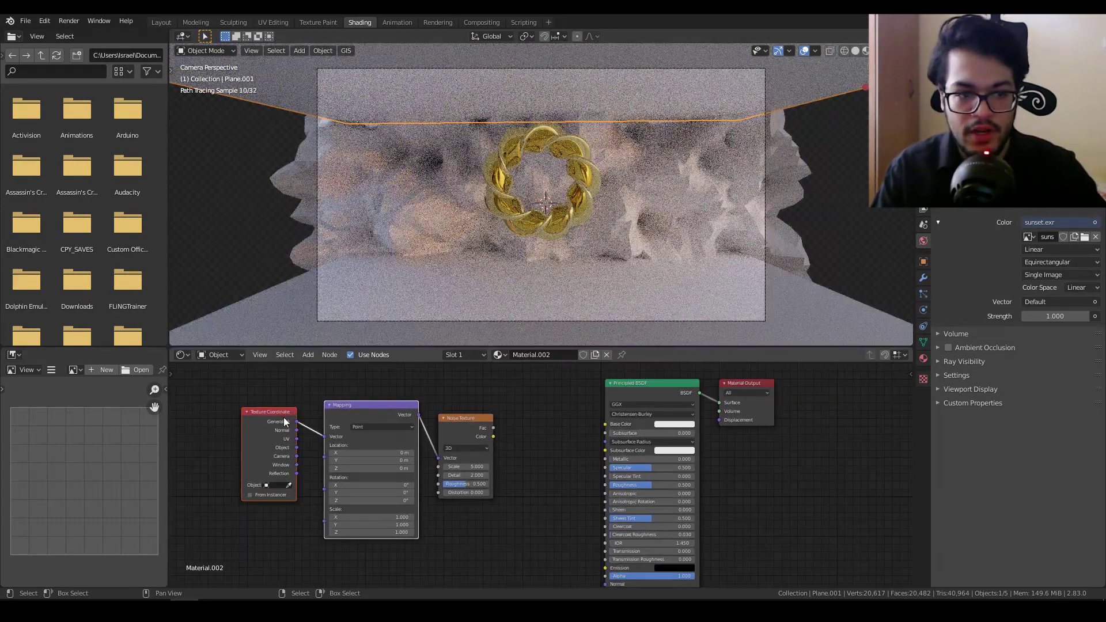
key(g)
click(273, 456)
drag(273, 456, 299, 443)
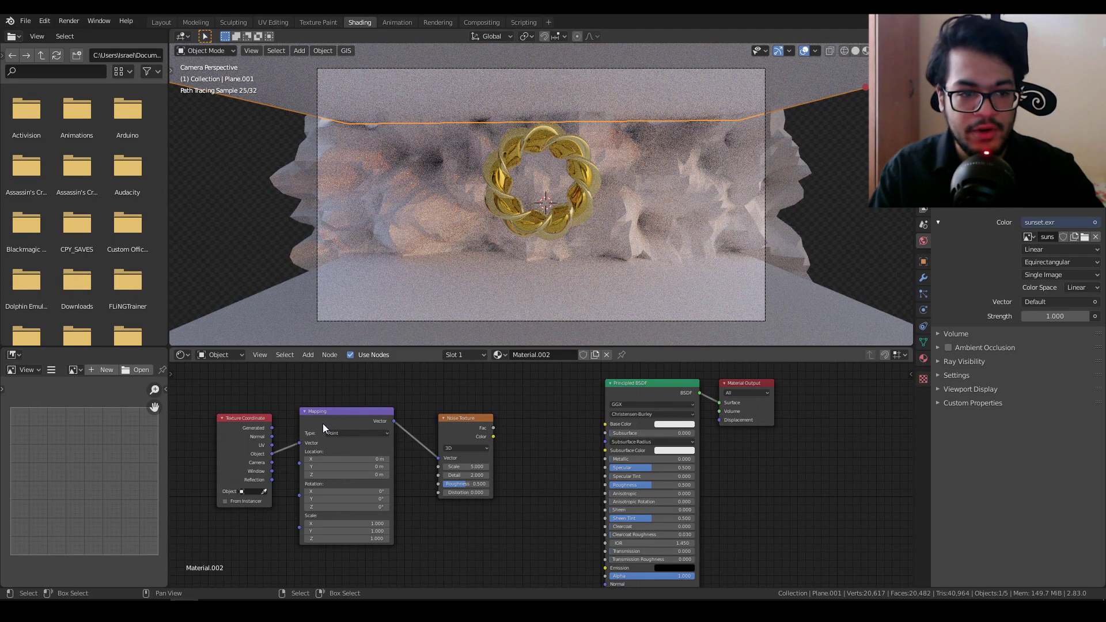
middle_drag(568, 467, 538, 454)
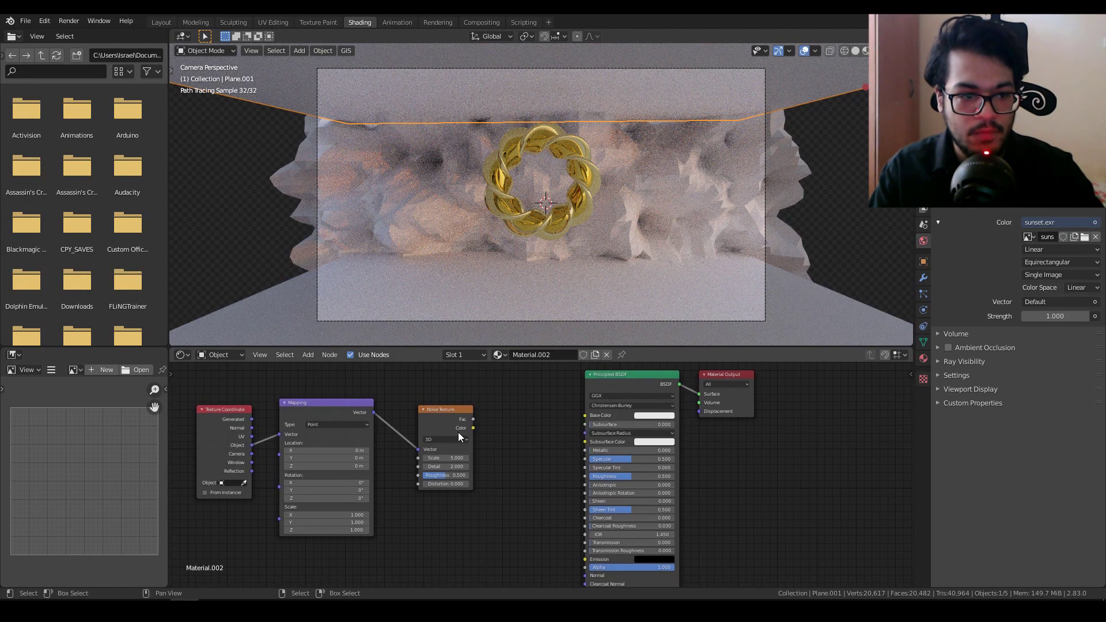
- Insert a Mix Shader node between the Principled BSDF and the Material Output
key(shift+a)
click(475, 381)
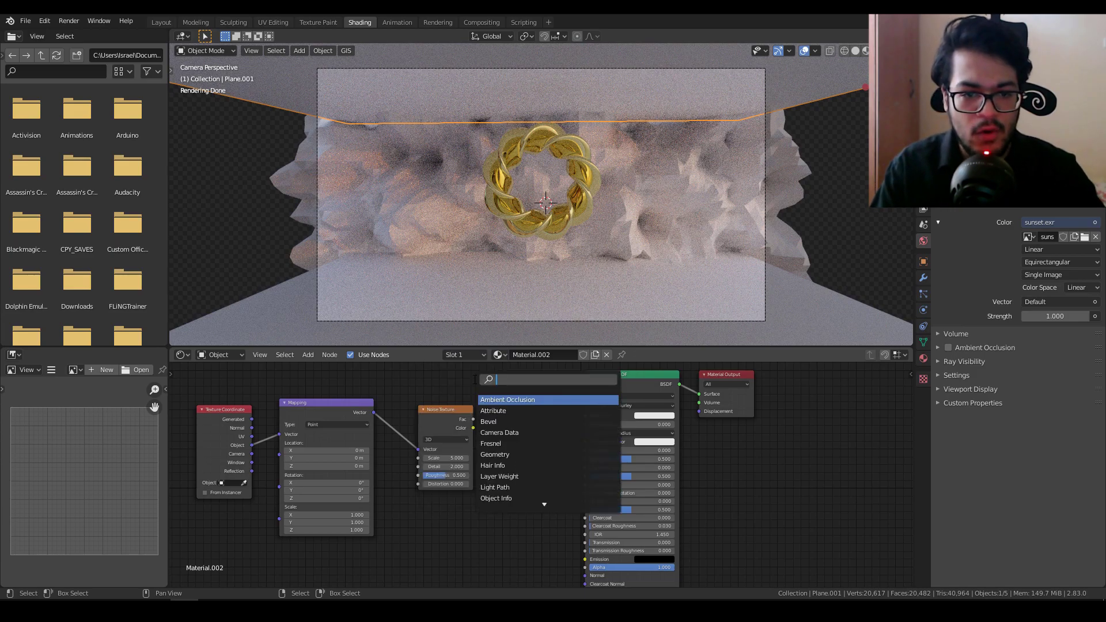
text(mix)
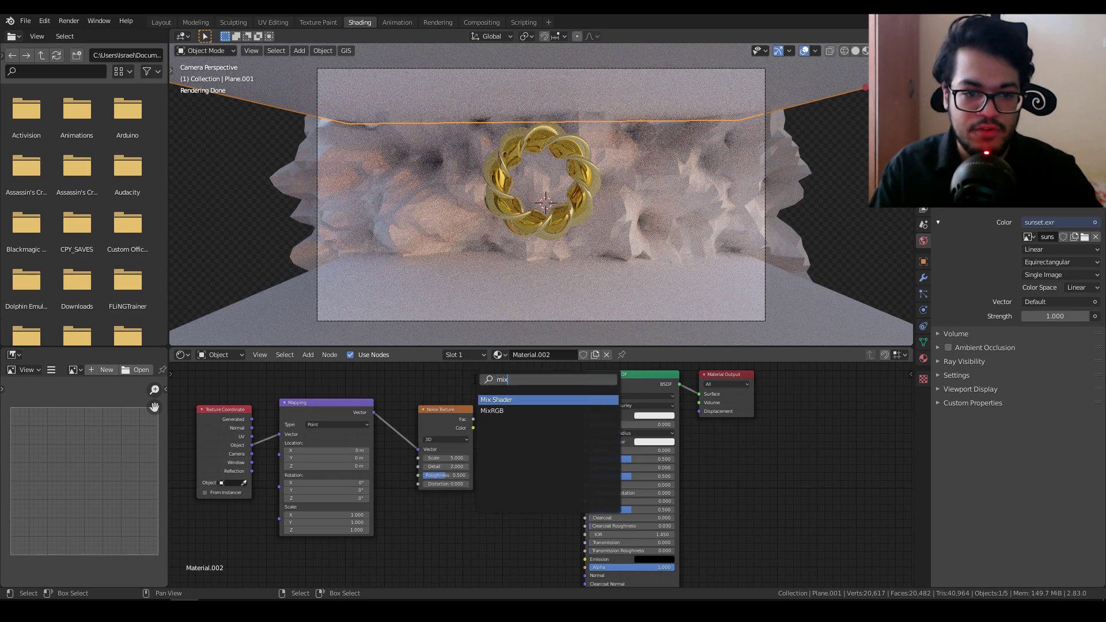
click(484, 400)
click(684, 396)
scroll(731, 471, down, 3)
middle_drag(730, 471, 657, 470)
- Duplicate the Principled BSDF, connect the copy to the Mix Shader's second shader input, and arrange both shaders below it
click(513, 394)
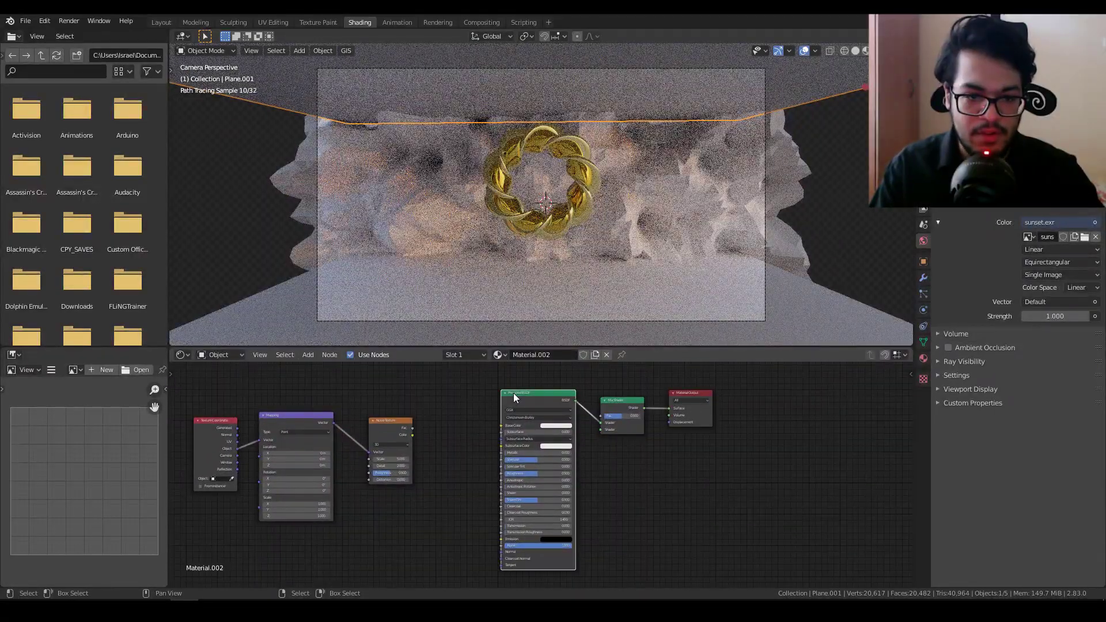
key(shift+d)
click(606, 456)
drag(527, 394, 505, 451)
drag(668, 464, 602, 429)
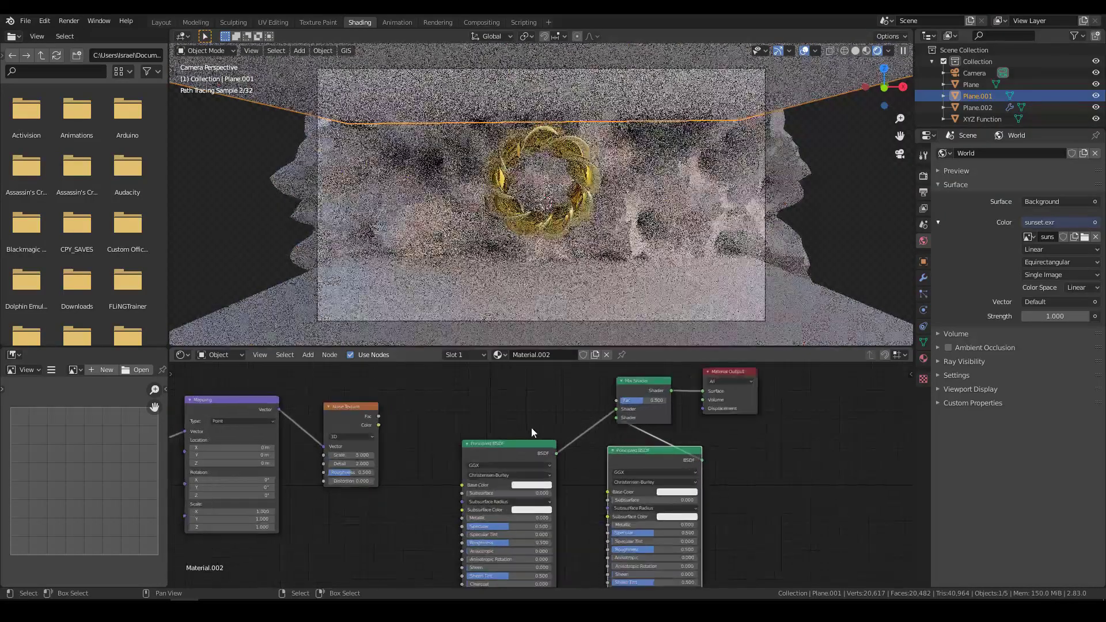
scroll(531, 427, up, 2)
scroll(641, 495, up, 1)
drag(587, 459, 604, 473)
middle_drag(568, 425, 612, 448)
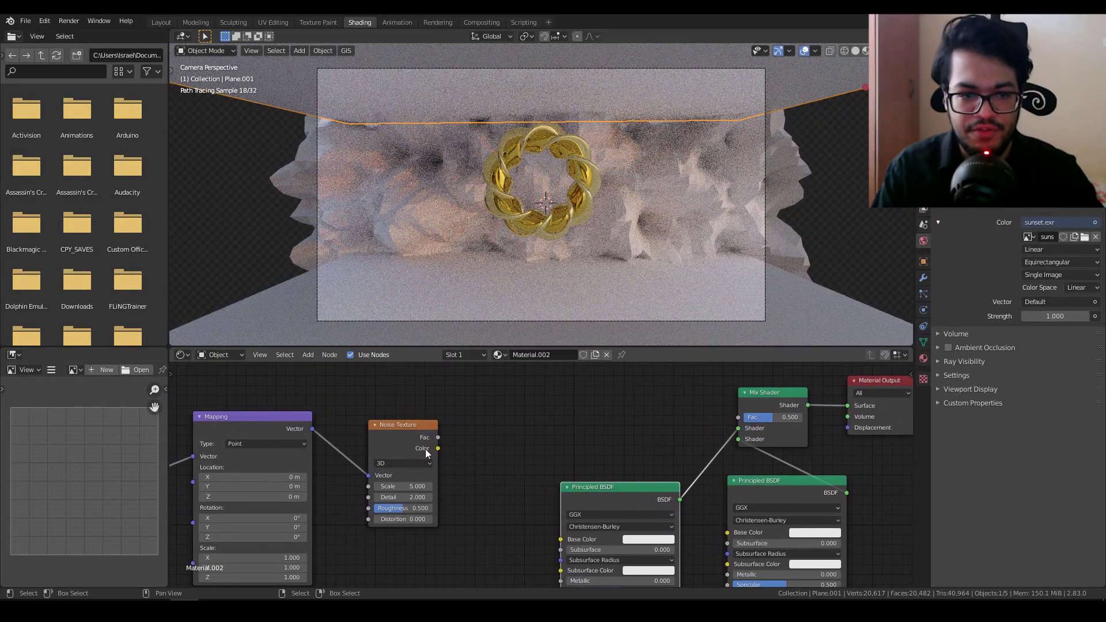
- Add a ColorRamp fed by the Noise Texture's Fac and connect its Color output to the Mix Shader's Fac
key(shift+a)
click(482, 395)
text(c)
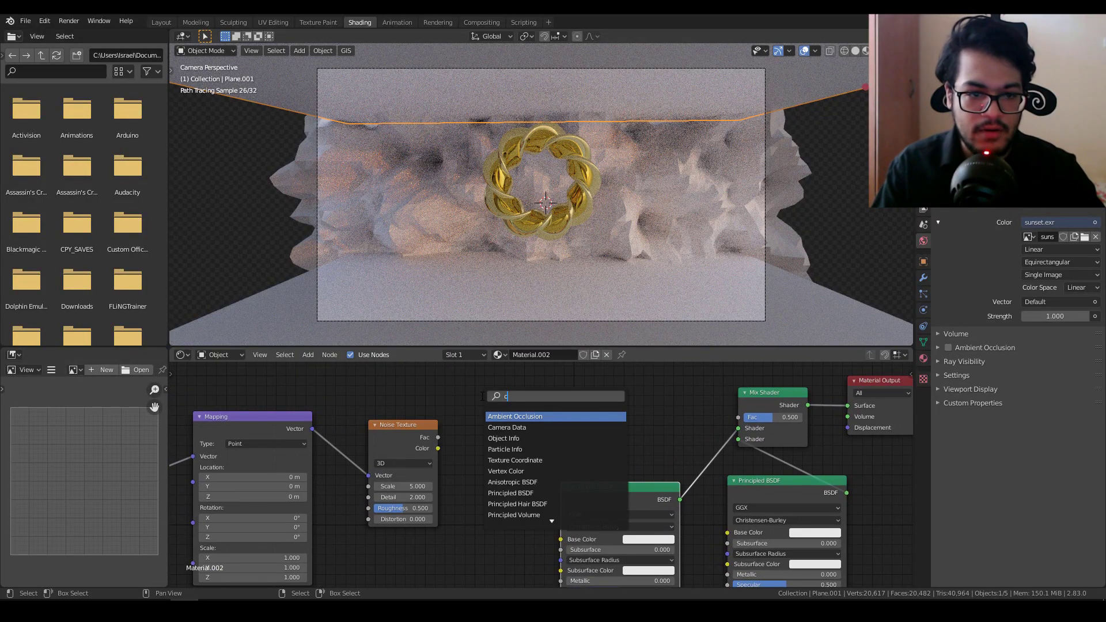
text(ol)
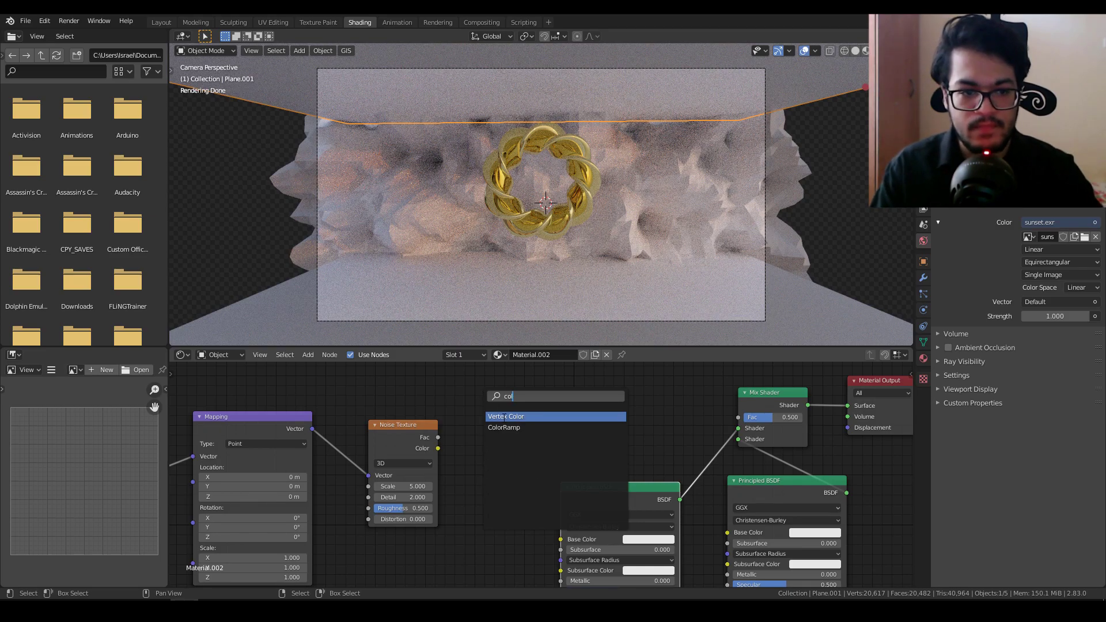
click(508, 428)
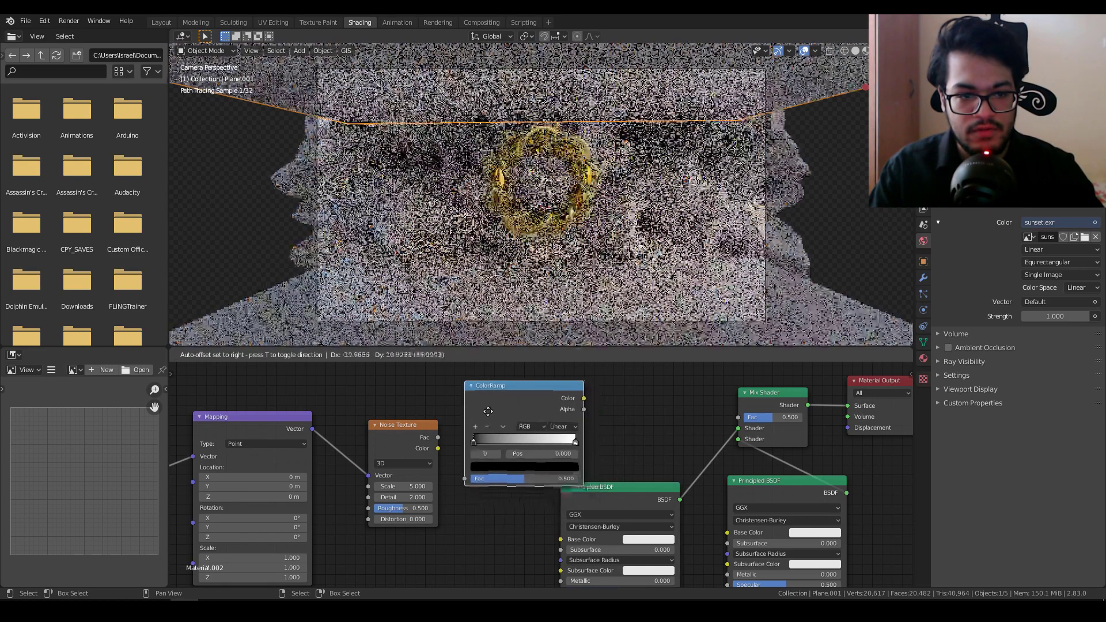
click(476, 413)
drag(409, 441, 455, 475)
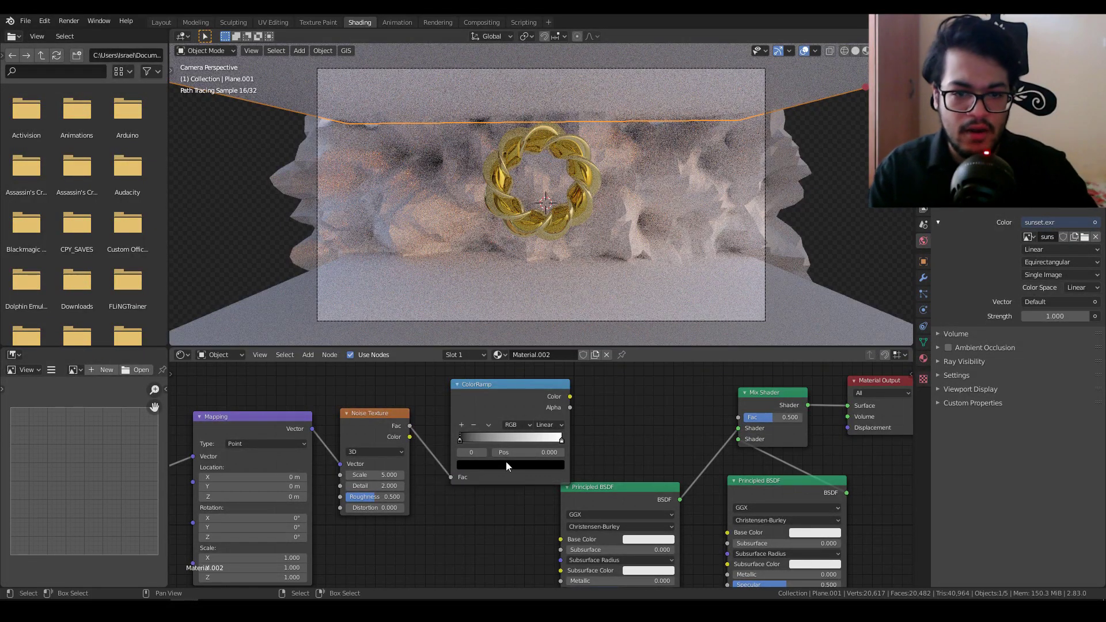
drag(570, 396, 739, 417)
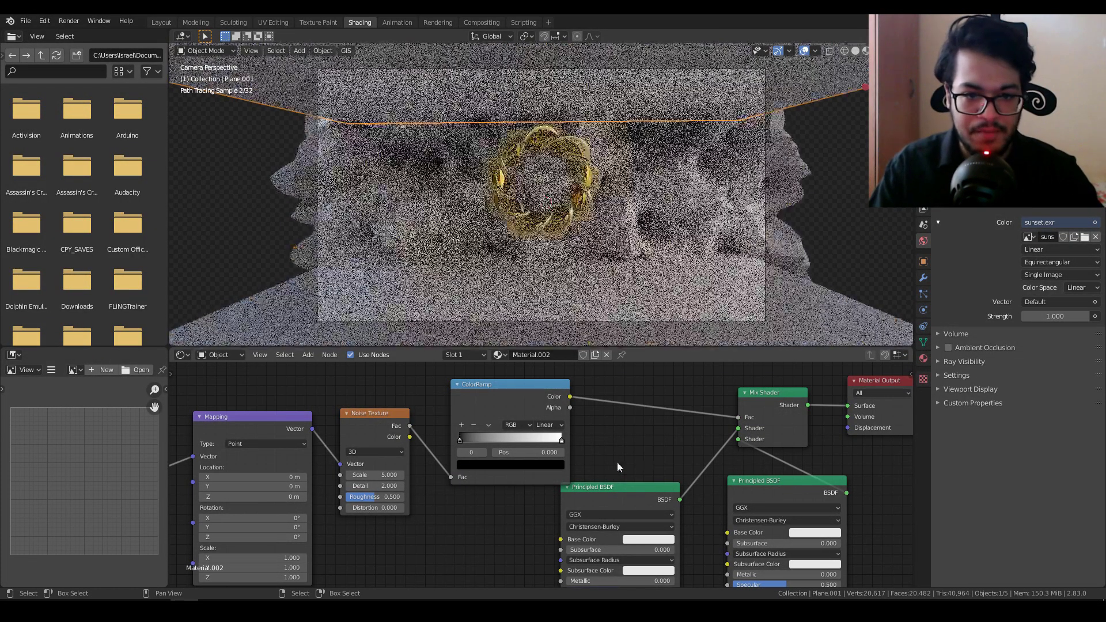
- Move the first Principled BSDF clear of the ColorRamp and bring the ramp's stops together, black at 0.518 and white at 0.555
drag(616, 492, 624, 516)
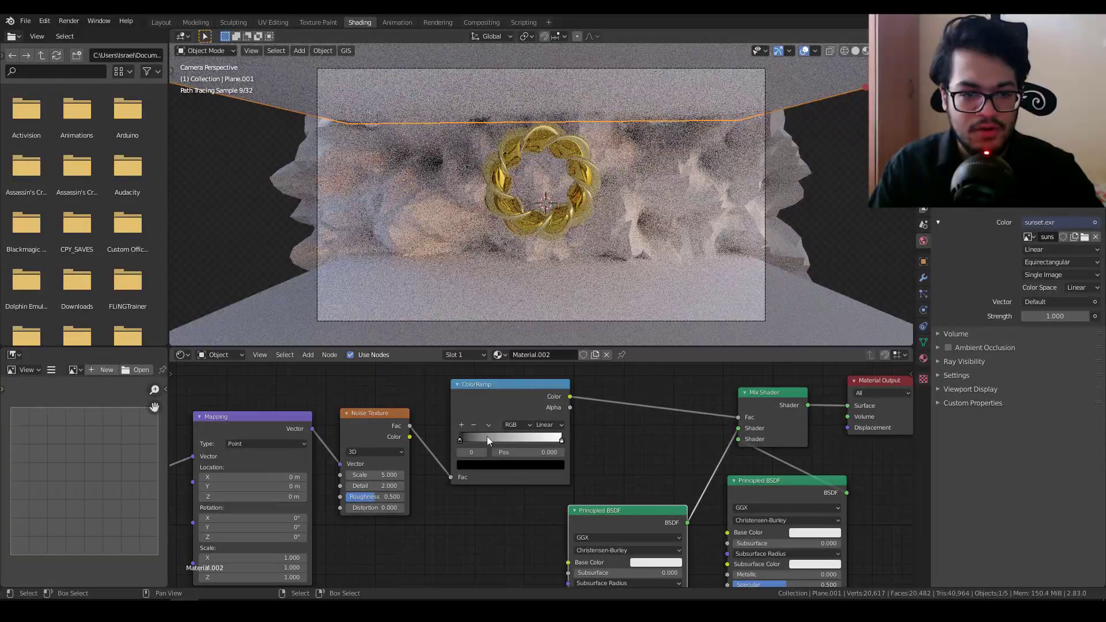
drag(459, 442, 500, 439)
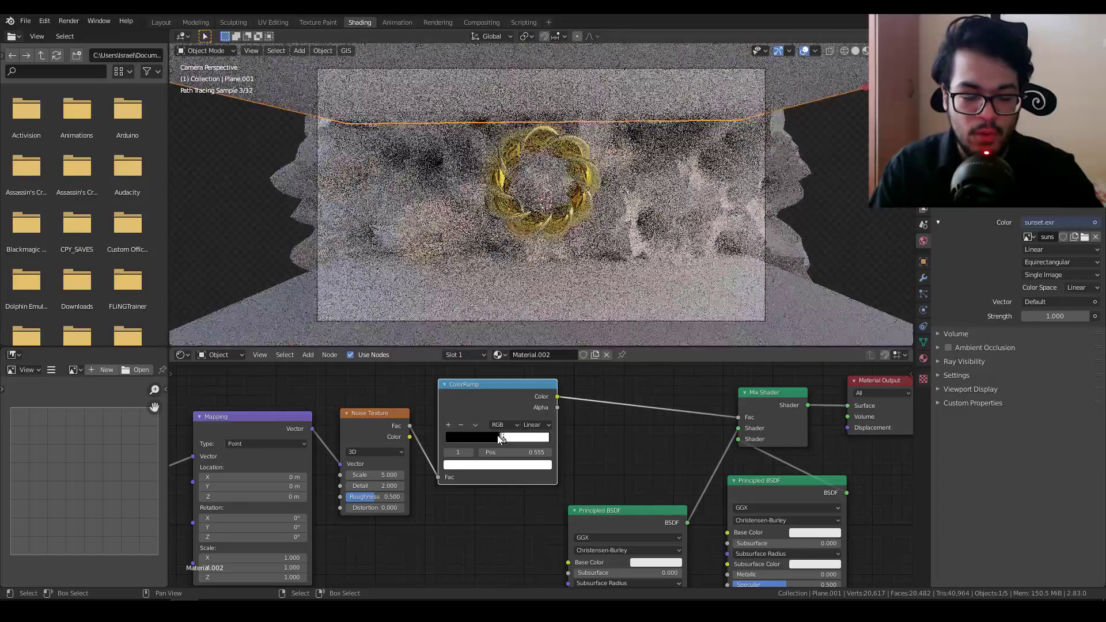
click(498, 439)
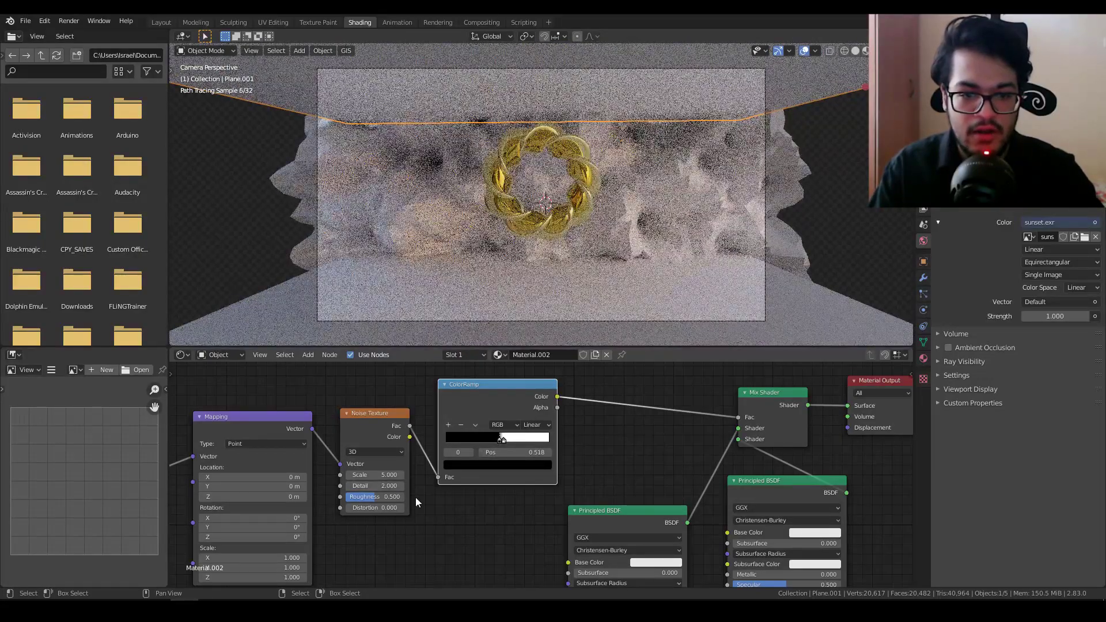
- Set the first Principled BSDF's base color to blue and the second one's to cyan
click(644, 562)
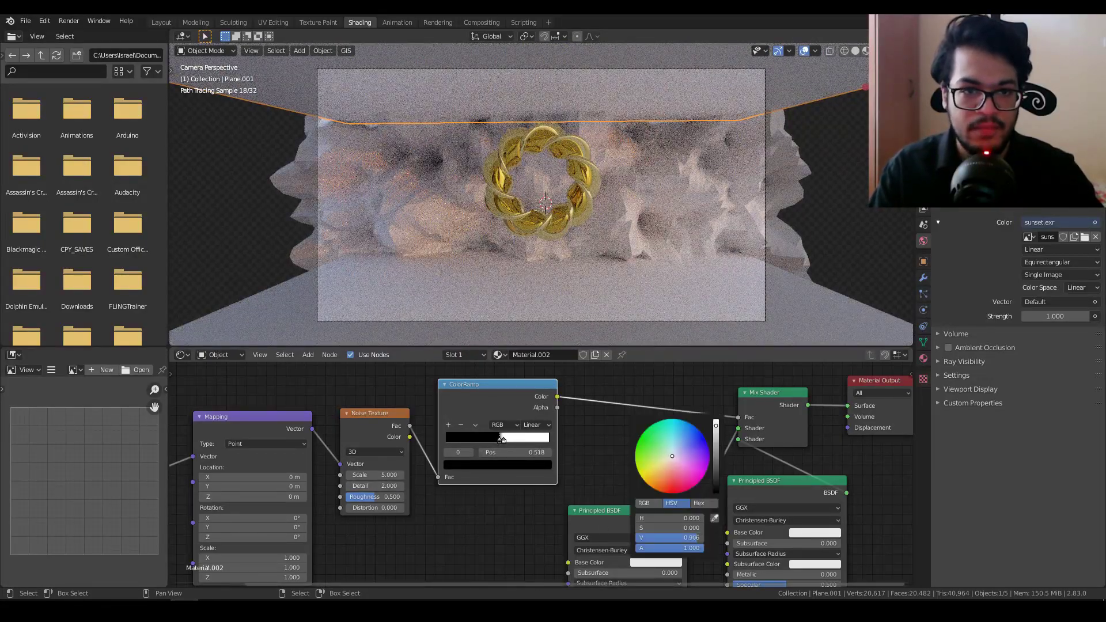
drag(661, 469, 657, 472)
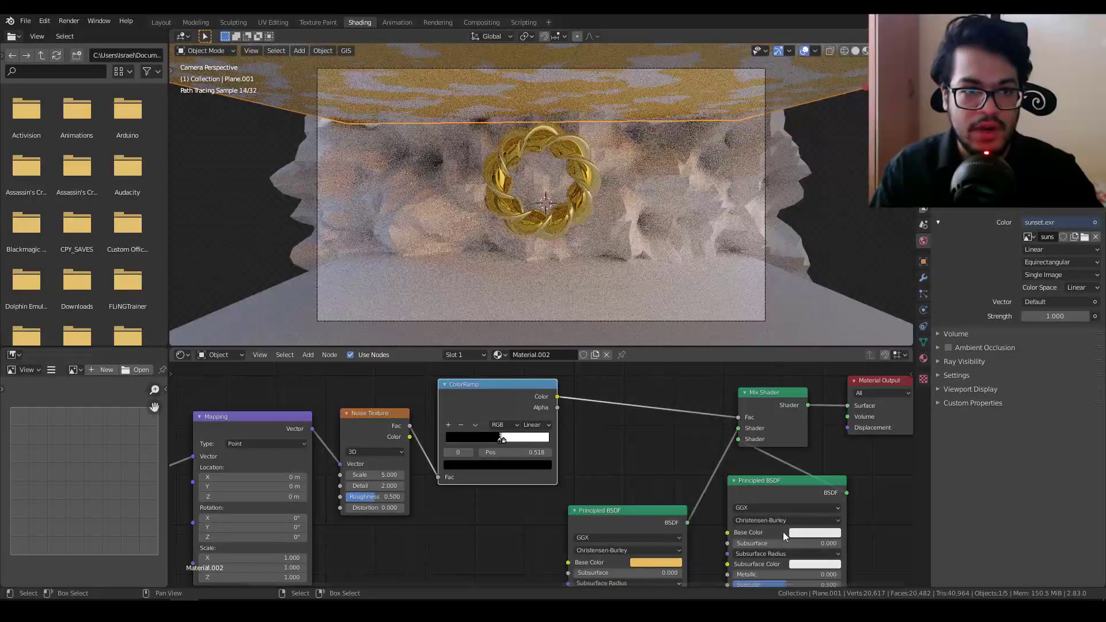
click(653, 562)
click(687, 434)
click(804, 533)
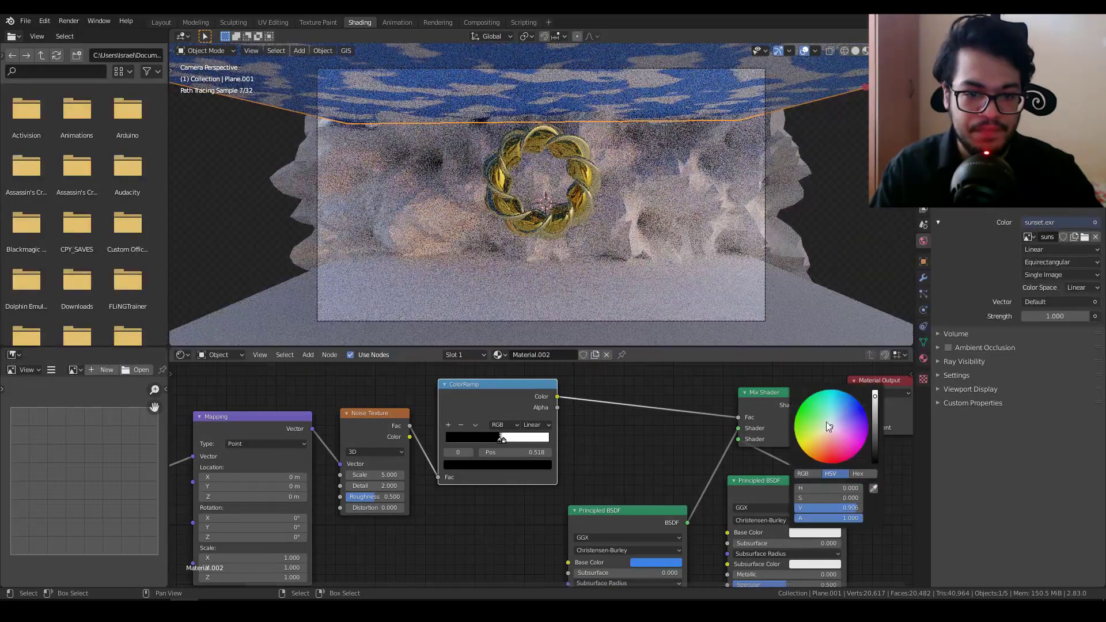
click(835, 402)
middle_drag(685, 444, 714, 424)
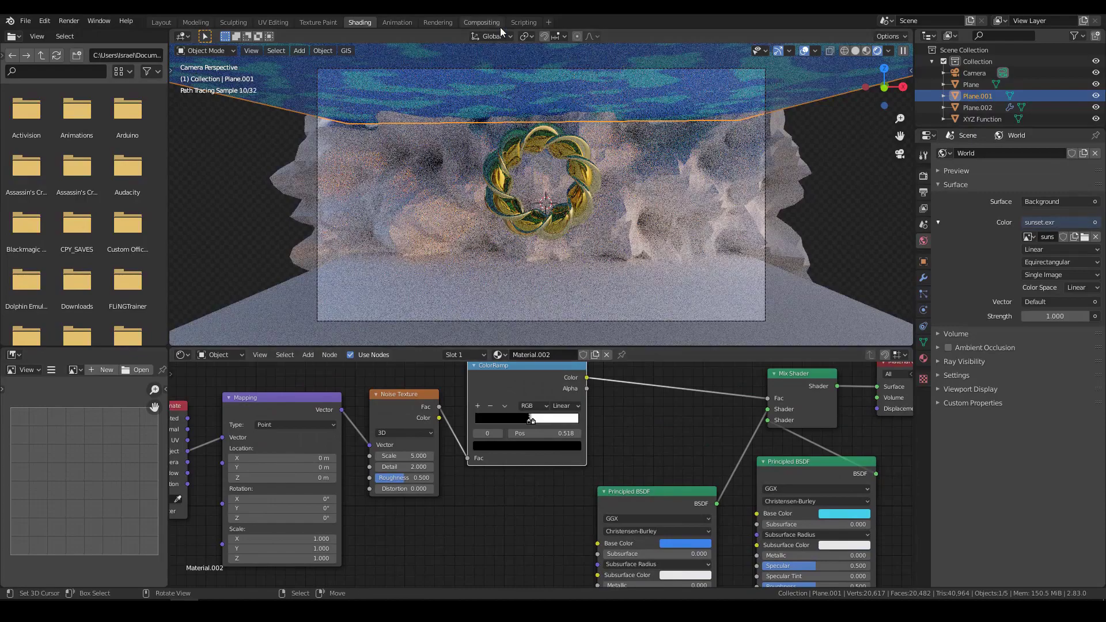
- Add a Separate XYZ node and insert it between the Mapping and Noise Texture nodes, using its X output
scroll(457, 523, down, 2)
middle_drag(457, 523, 653, 526)
key(shift+a)
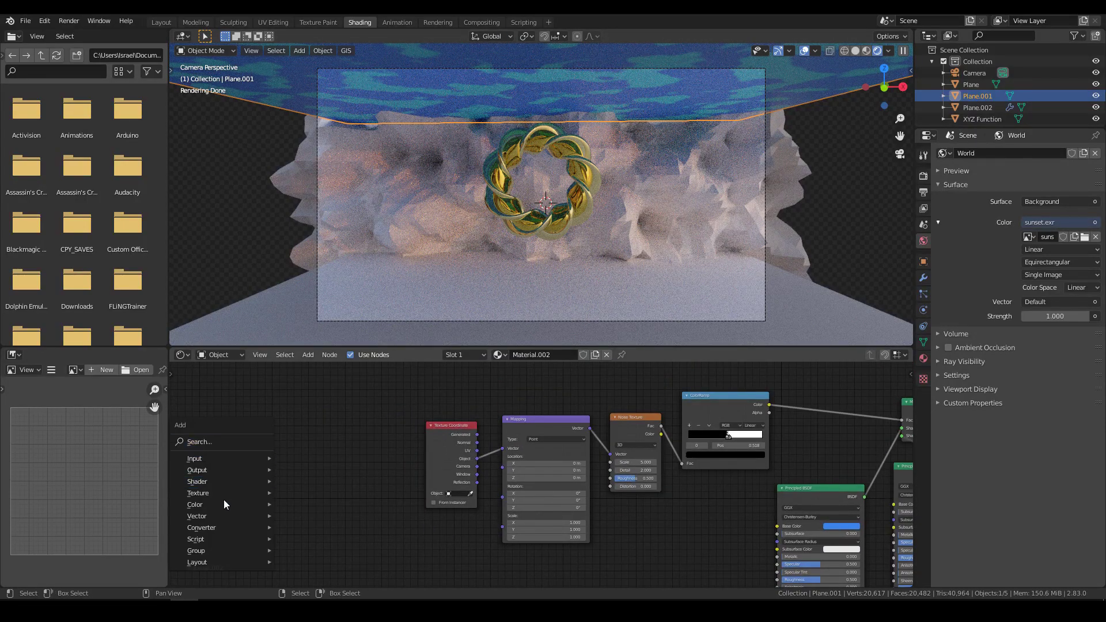
mouse_move(222, 525)
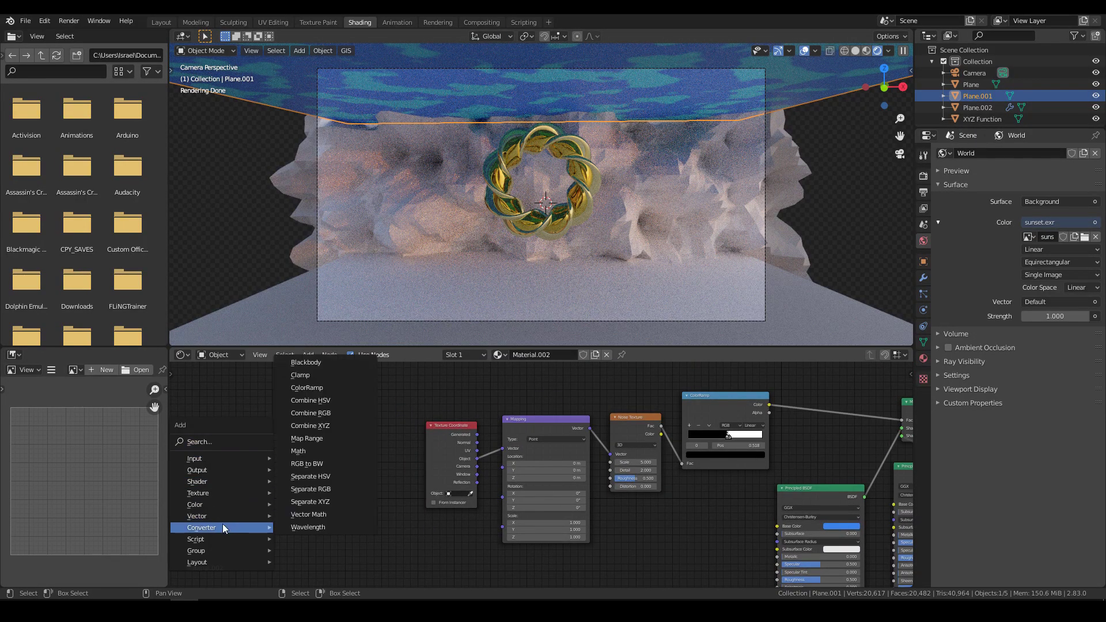
click(339, 502)
click(340, 500)
scroll(295, 454, up, 3)
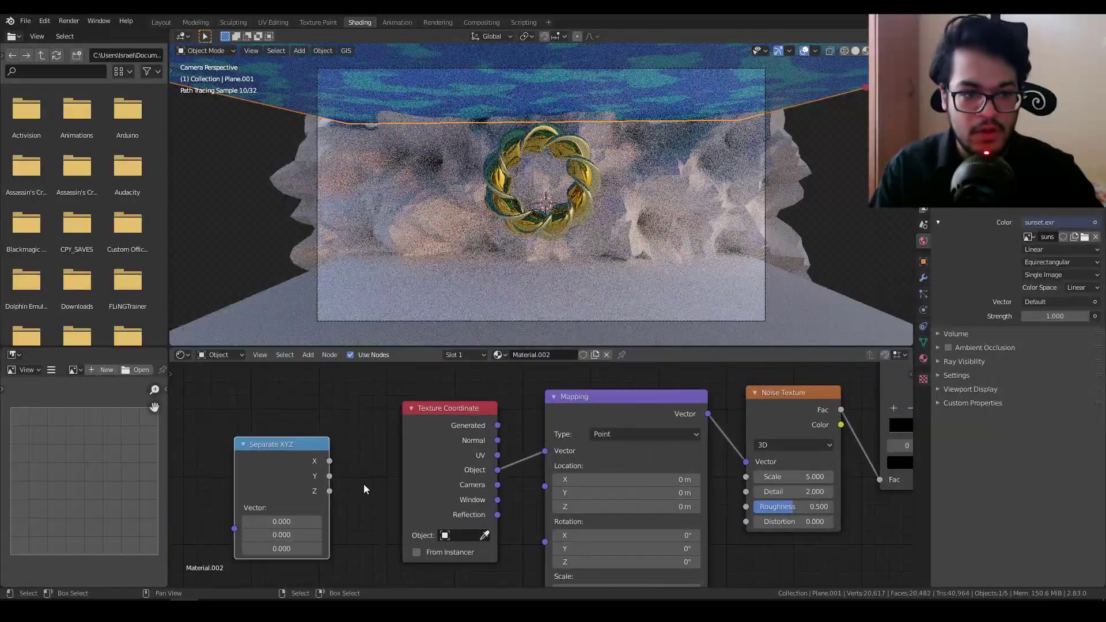
scroll(364, 488, down, 1)
drag(305, 421, 688, 404)
- Set the Noise Texture's scale to 11 and move the ColorRamp's black stop to 0.445
middle_drag(707, 512, 593, 545)
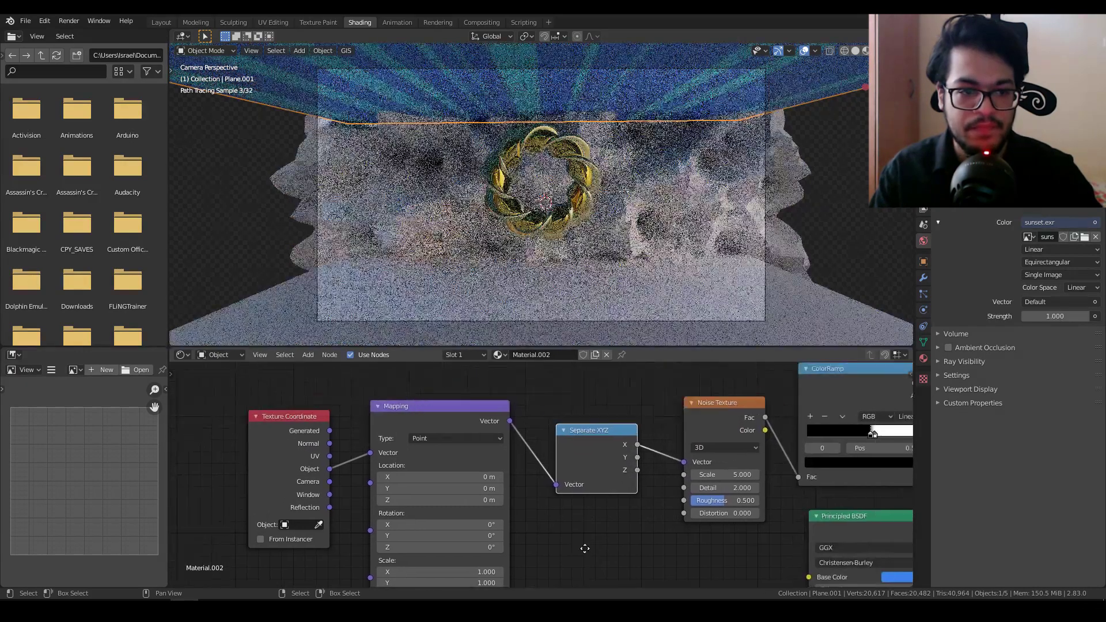
middle_drag(593, 546, 529, 551)
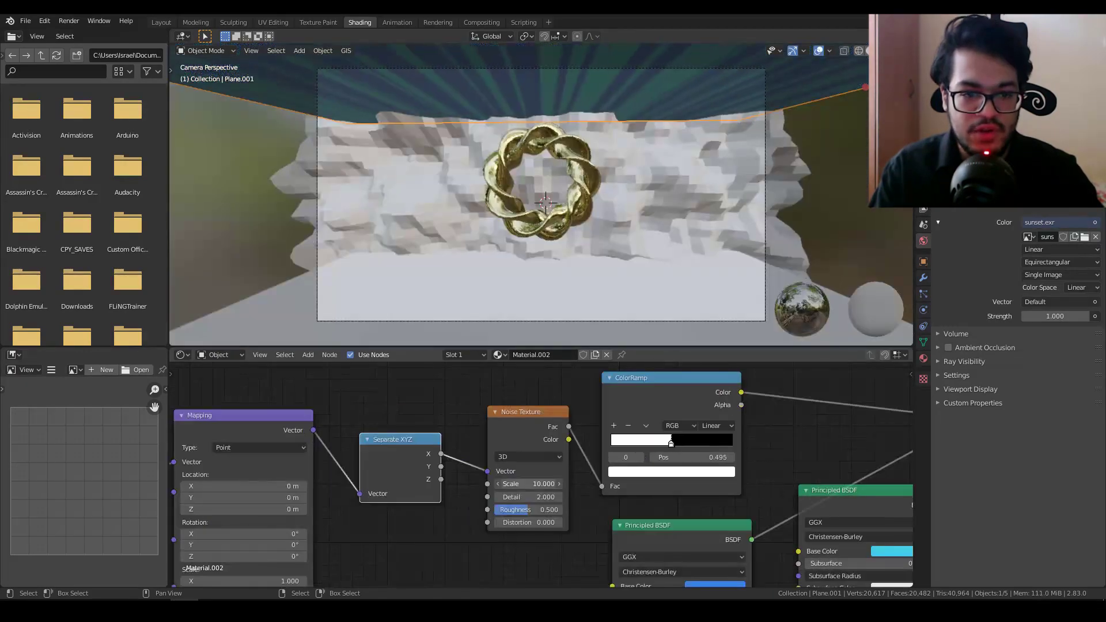
drag(528, 484, 528, 483)
mouse_move(671, 442)
mouse_down()
mouse_move(660, 454)
mouse_move(674, 455)
mouse_up()
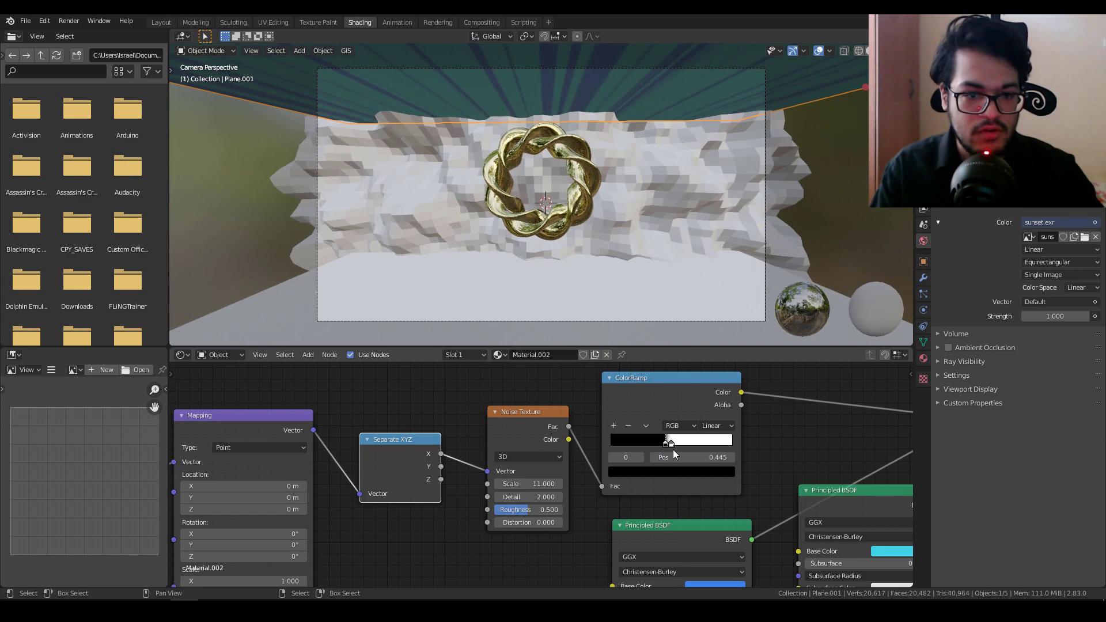
- Switch the ColorRamp's interpolation to Constant and move its white stop to 0.536
click(724, 427)
click(721, 491)
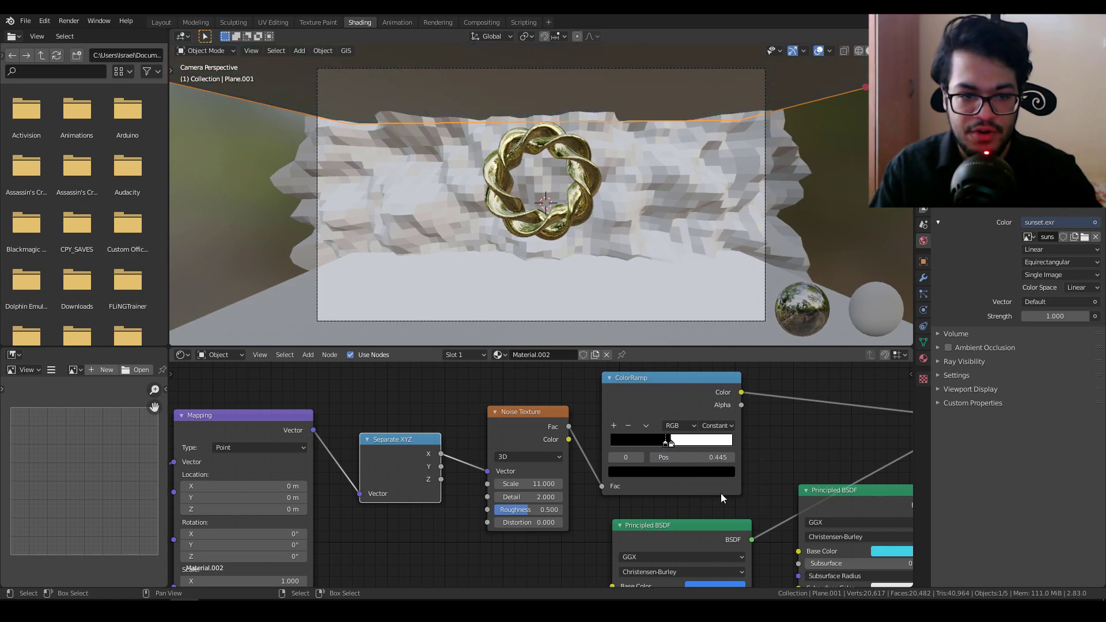
click(678, 444)
drag(670, 444, 691, 445)
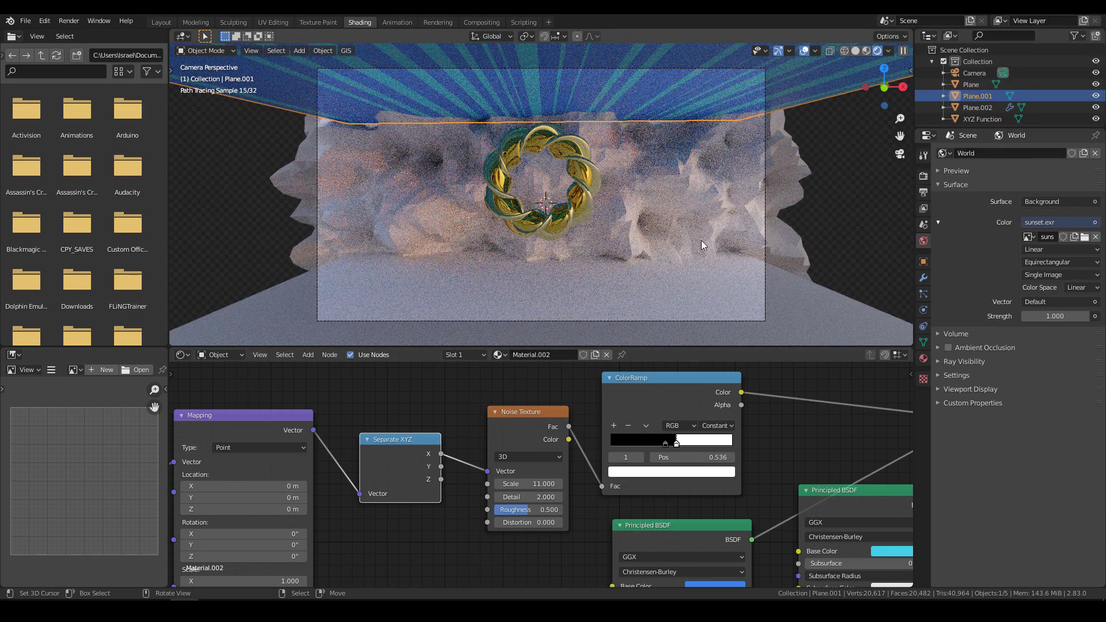
- Set the cyan Principled BSDF's roughness to 0, specular to 1 and metallic to 1
scroll(681, 452, down, 4)
middle_drag(507, 518, 377, 363)
scroll(389, 506, up, 5)
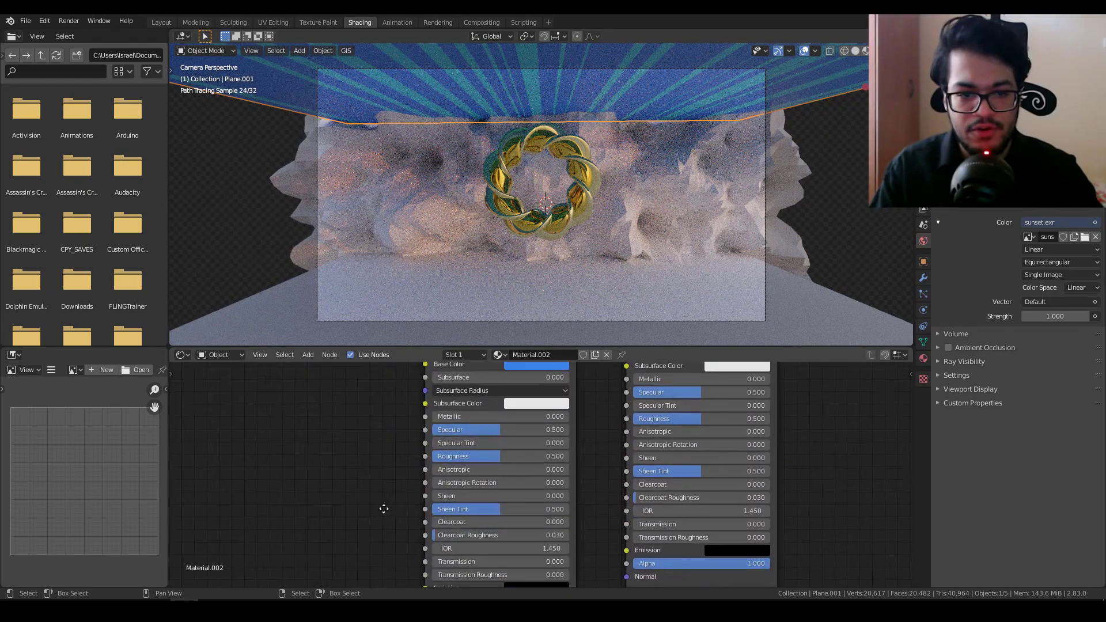
middle_drag(390, 506, 334, 584)
drag(638, 368, 641, 413)
scroll(758, 500, up, 2)
middle_drag(725, 539, 714, 516)
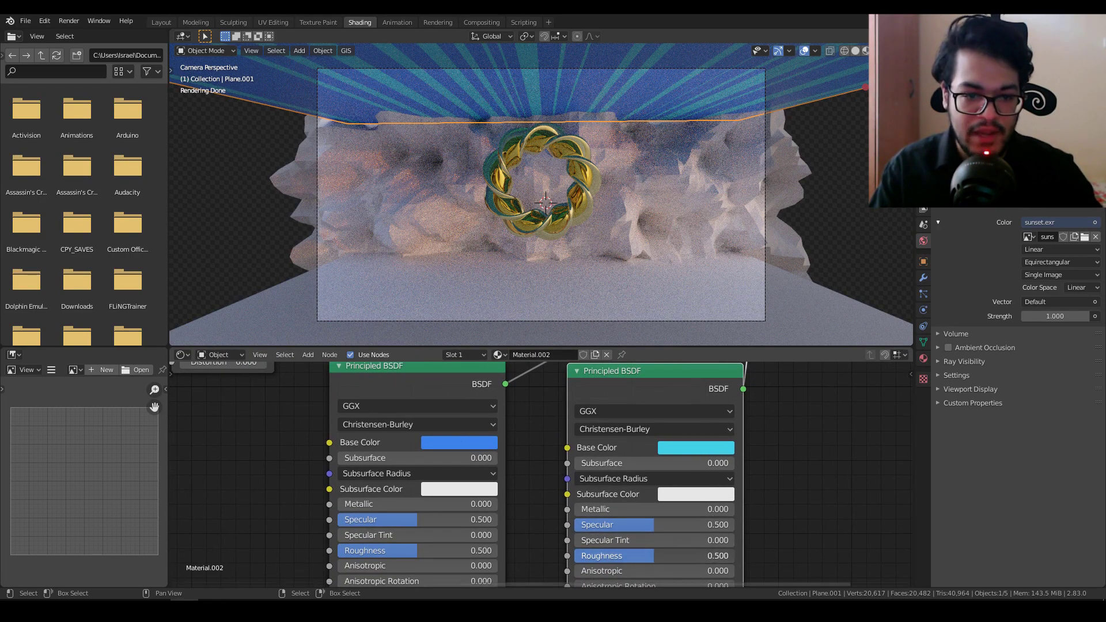
drag(657, 556, 576, 555)
drag(637, 524, 740, 525)
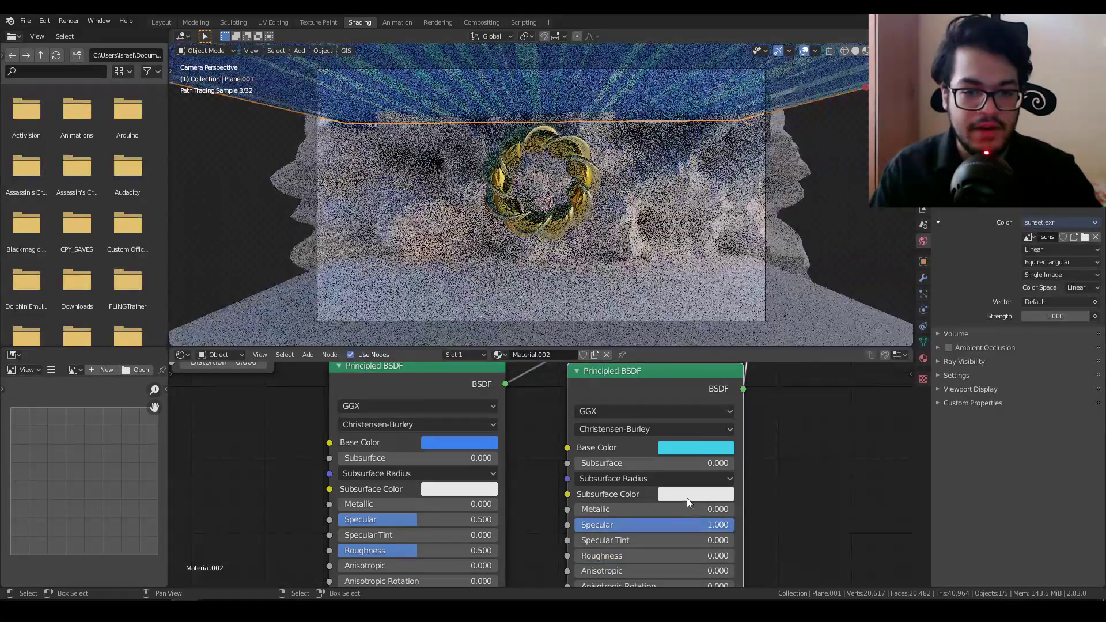
drag(619, 509, 735, 509)
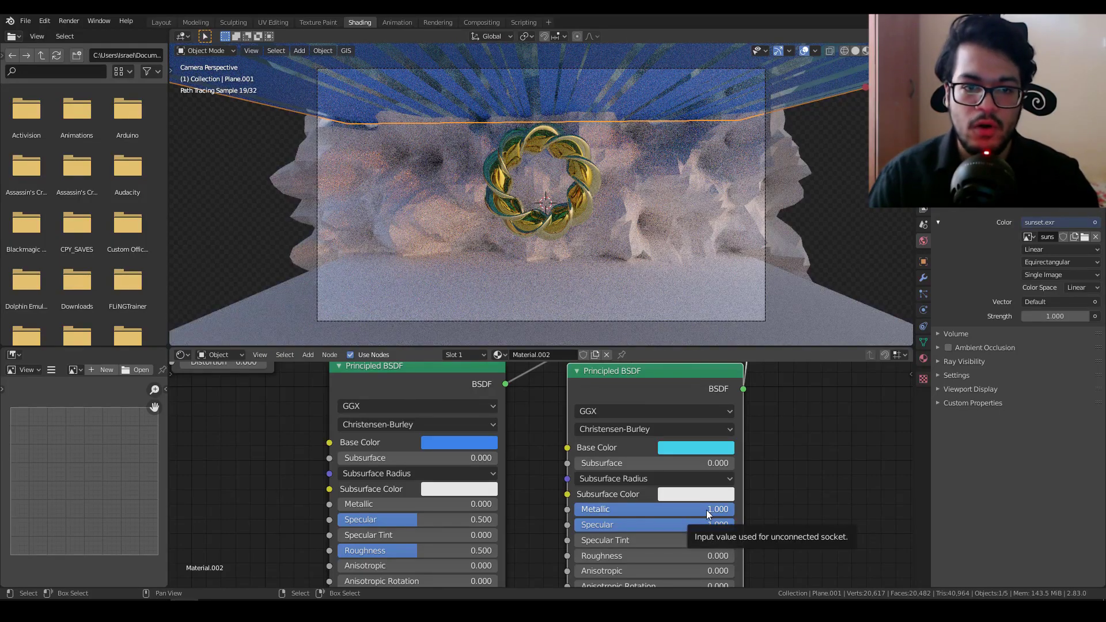
- Assign Material.002 to the floor plane and make it a single-user copy
click(592, 161)
click(516, 353)
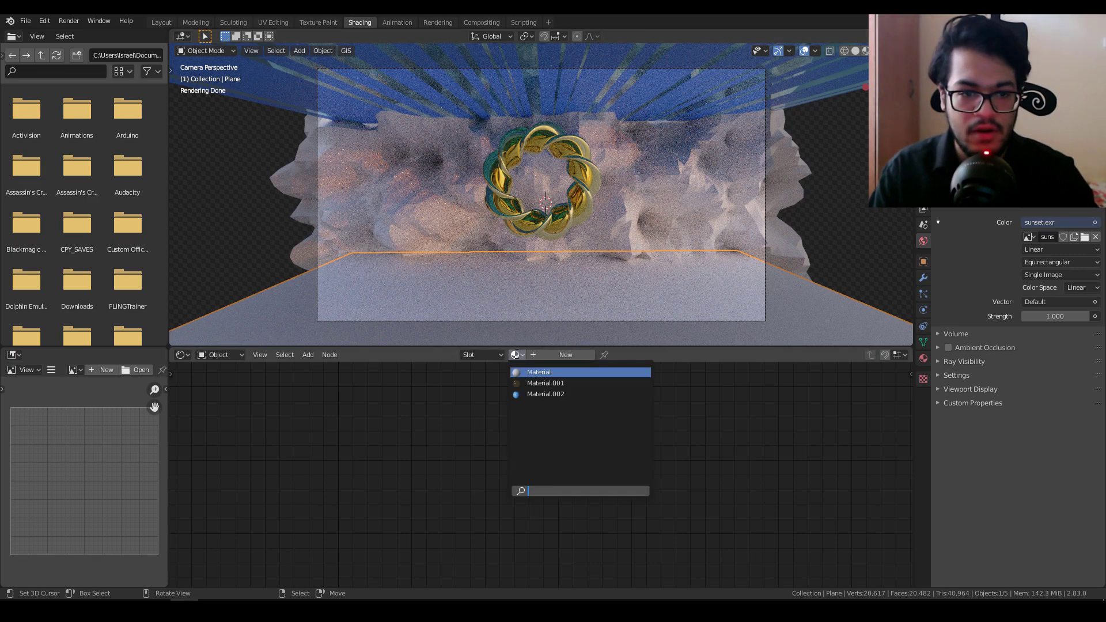
click(533, 392)
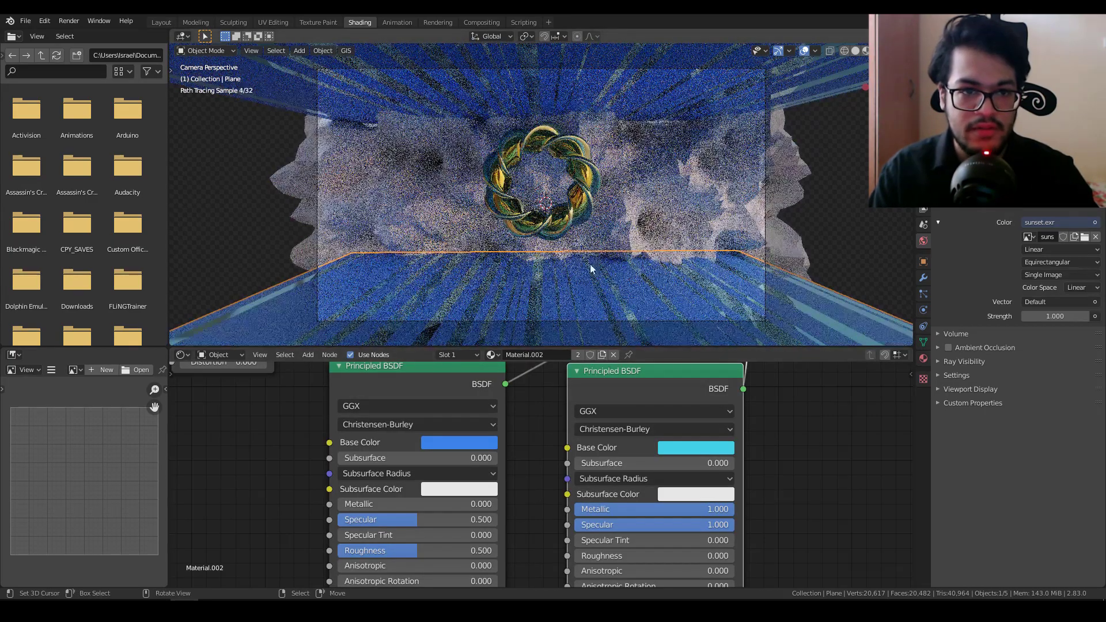
middle_drag(527, 388, 520, 429)
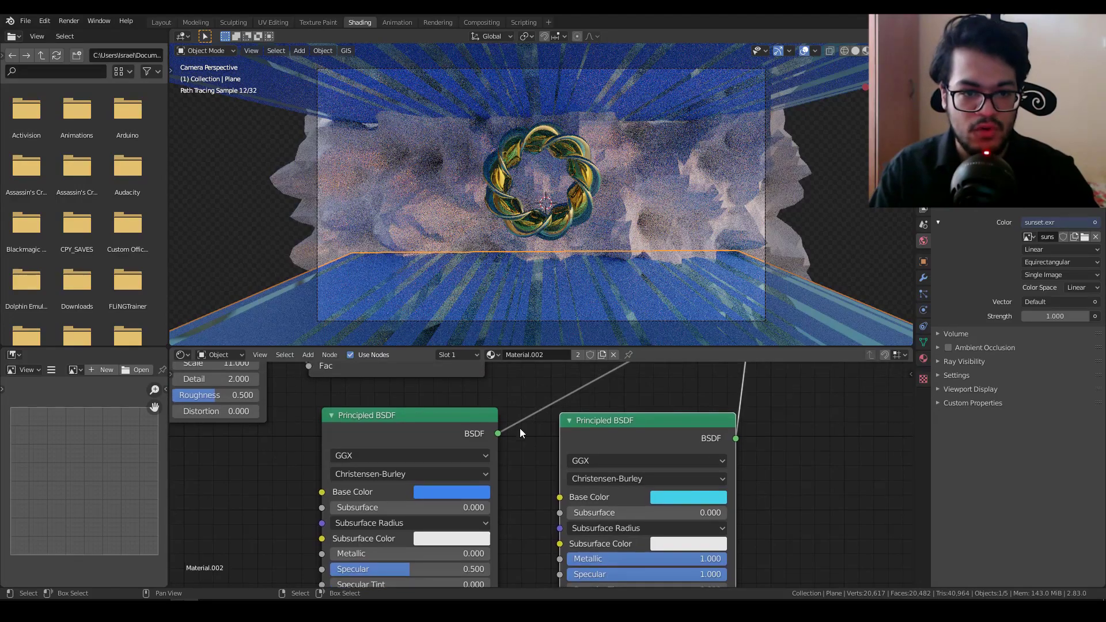
click(577, 354)
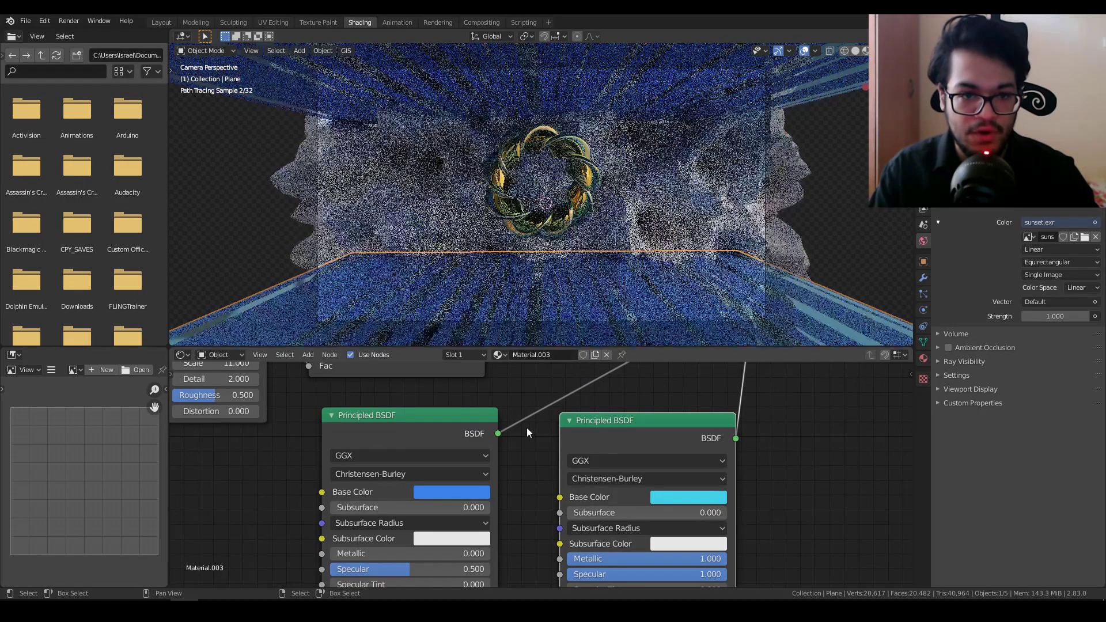
- In the floor's material, change the blue Principled BSDF's base color to orange and pick a new base color for the cyan one
middle_drag(524, 469, 564, 436)
click(509, 458)
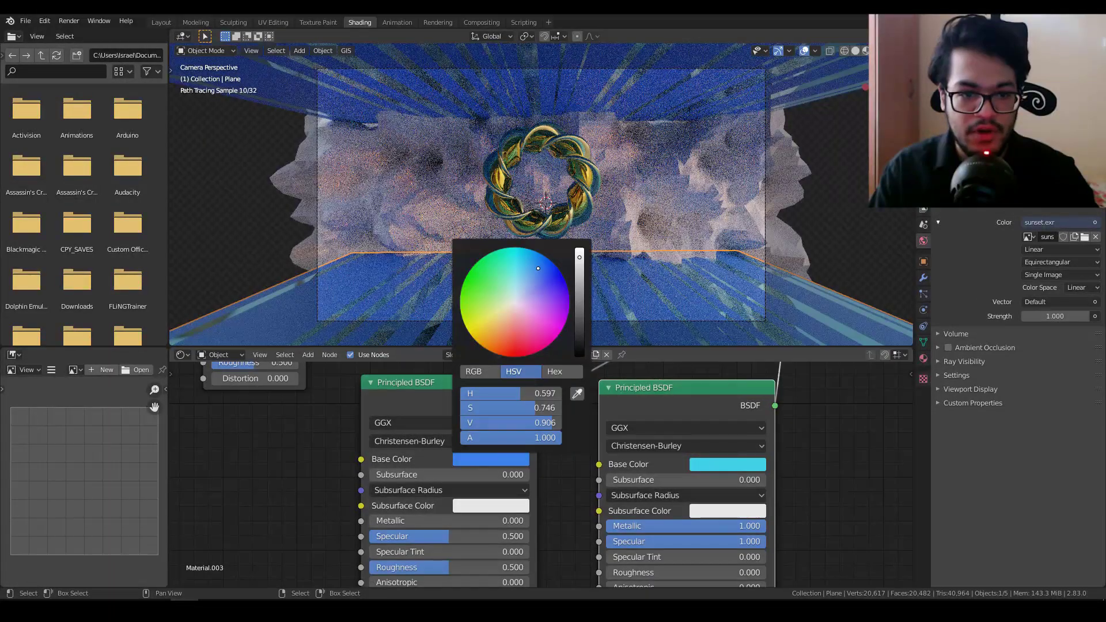
drag(538, 269, 490, 335)
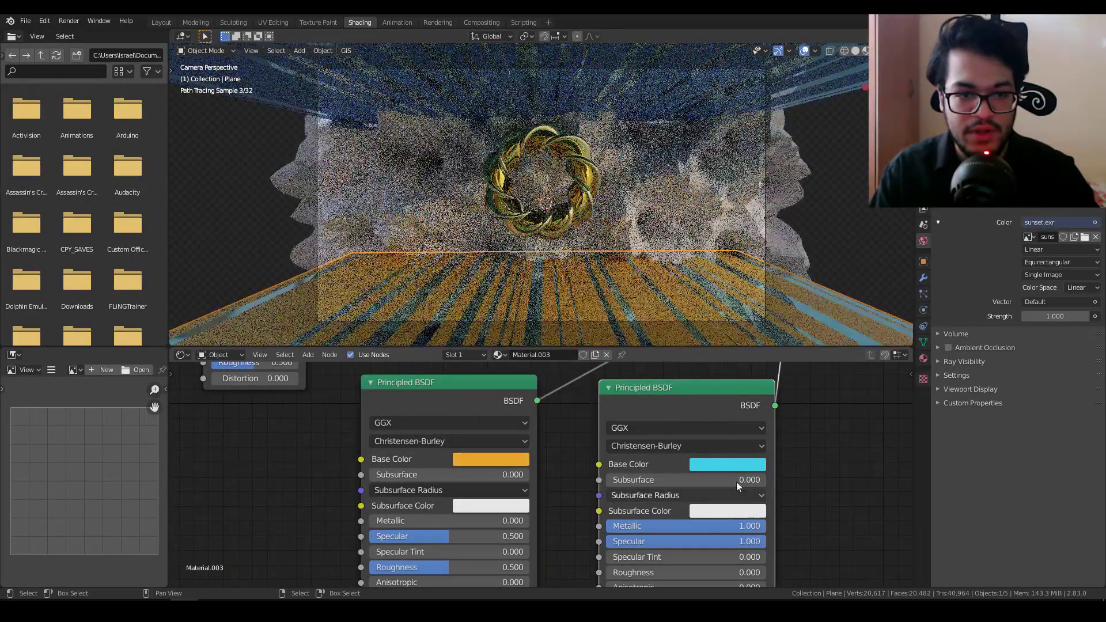
click(506, 458)
click(492, 343)
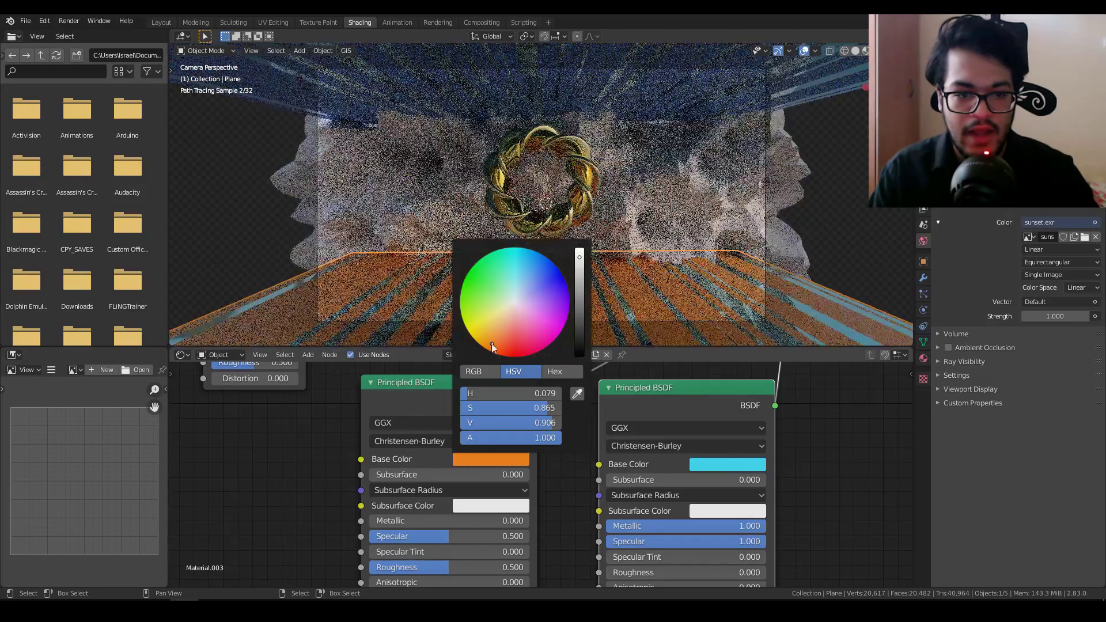
click(711, 465)
click(730, 327)
click(717, 333)
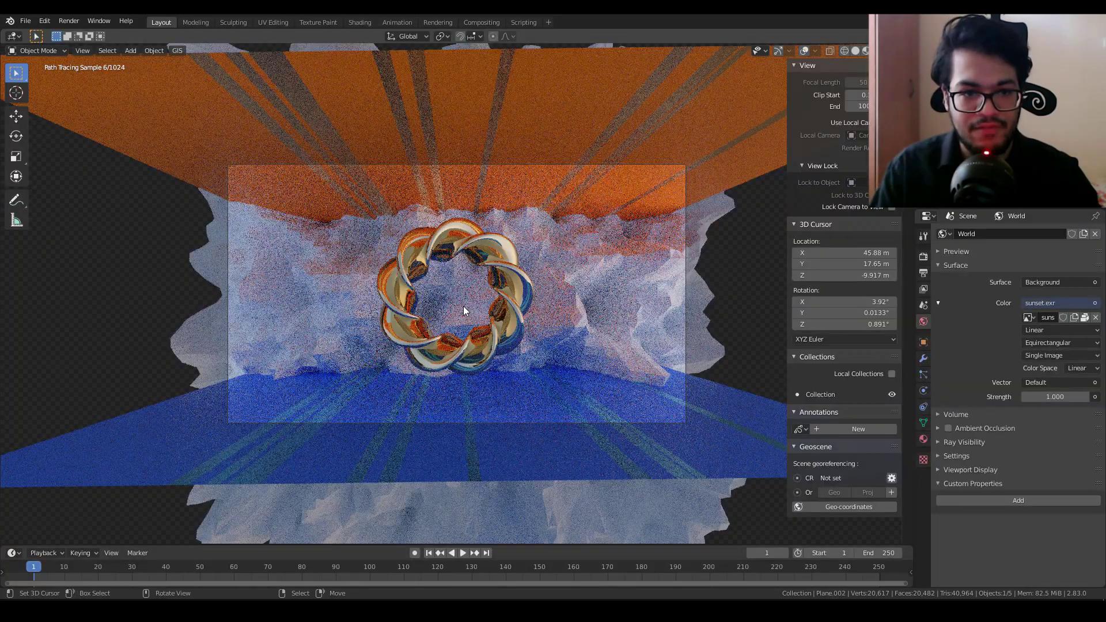
key(s)
click(691, 138)
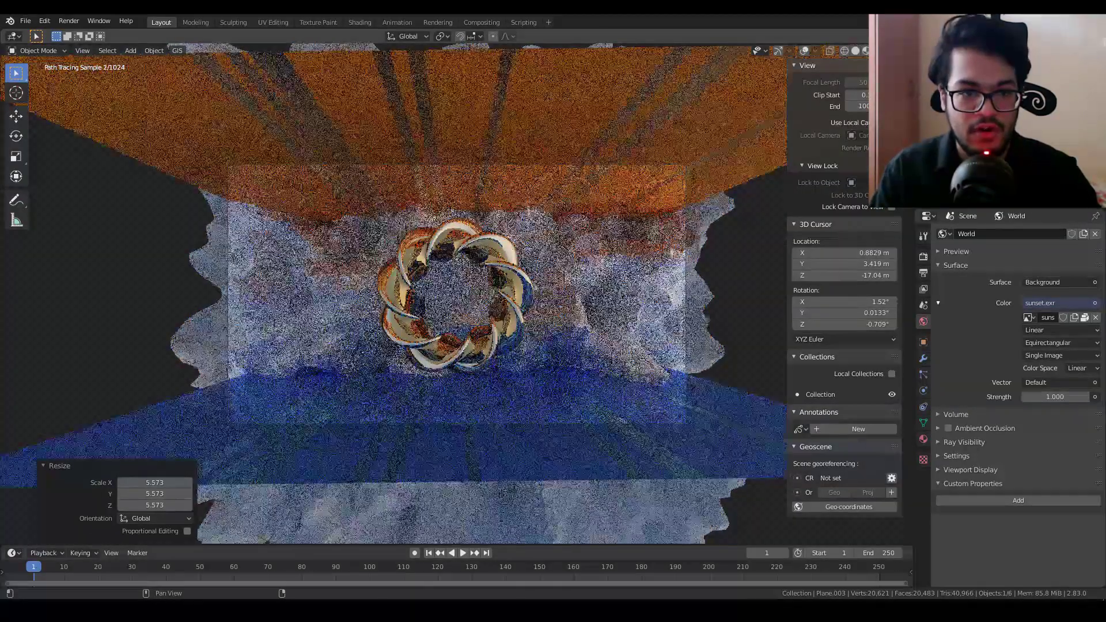
click(866, 52)
key(Delete)
- Add a plane at the middle of the rocky wall behind the torus and scale it by 55.955, plus a further 1.051
shift+right_click(461, 296)
key(shift+a)
mouse_move(454, 300)
click(499, 299)
key(s)
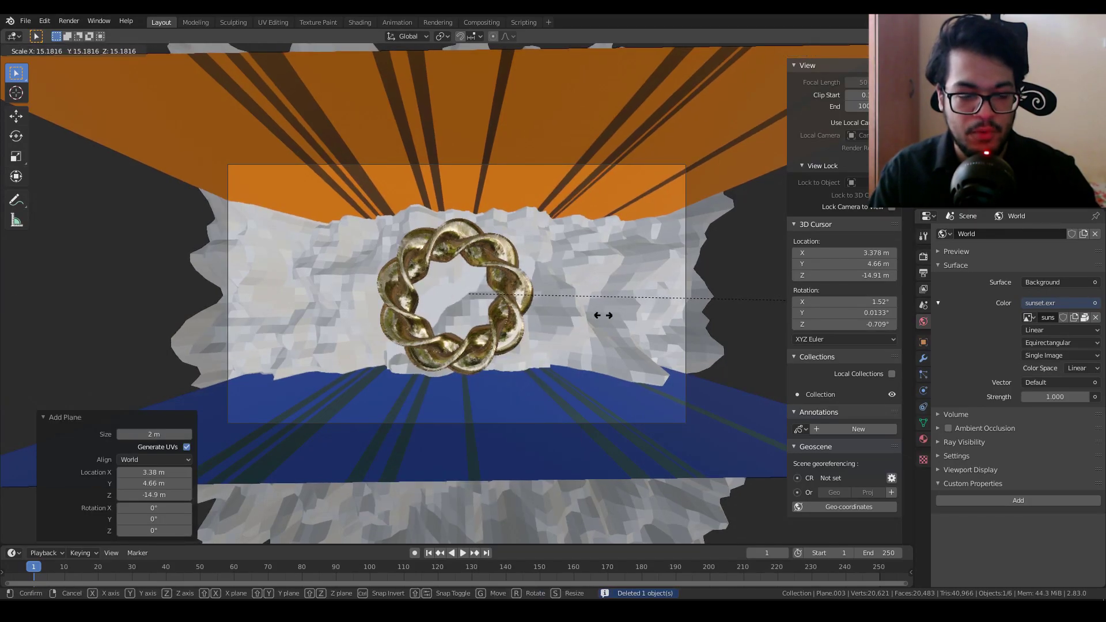
click(680, 409)
key(s)
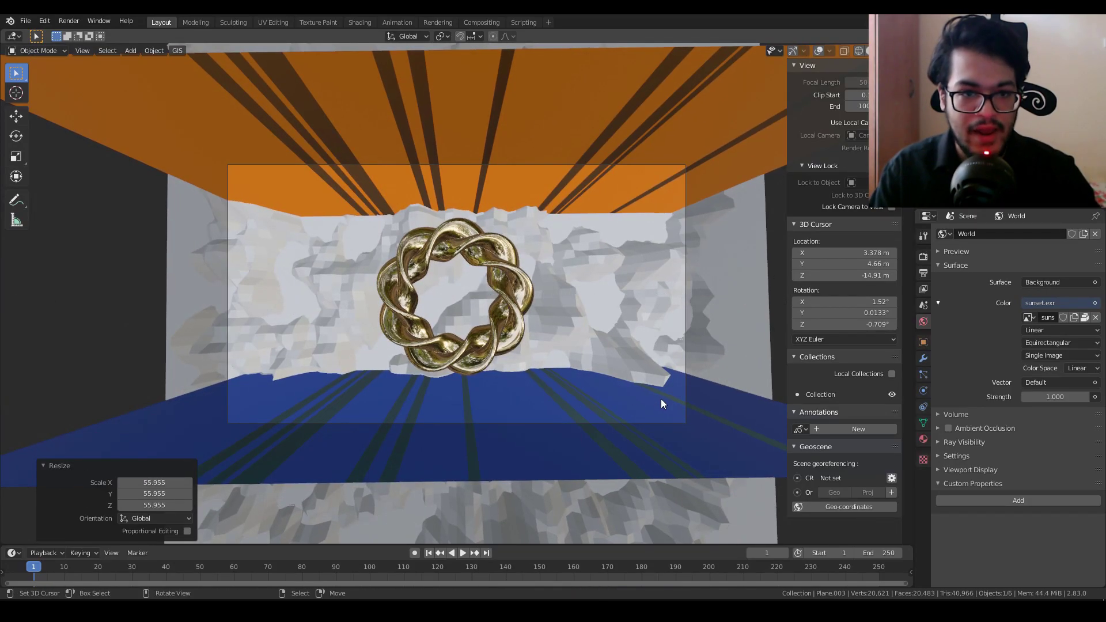
click(698, 381)
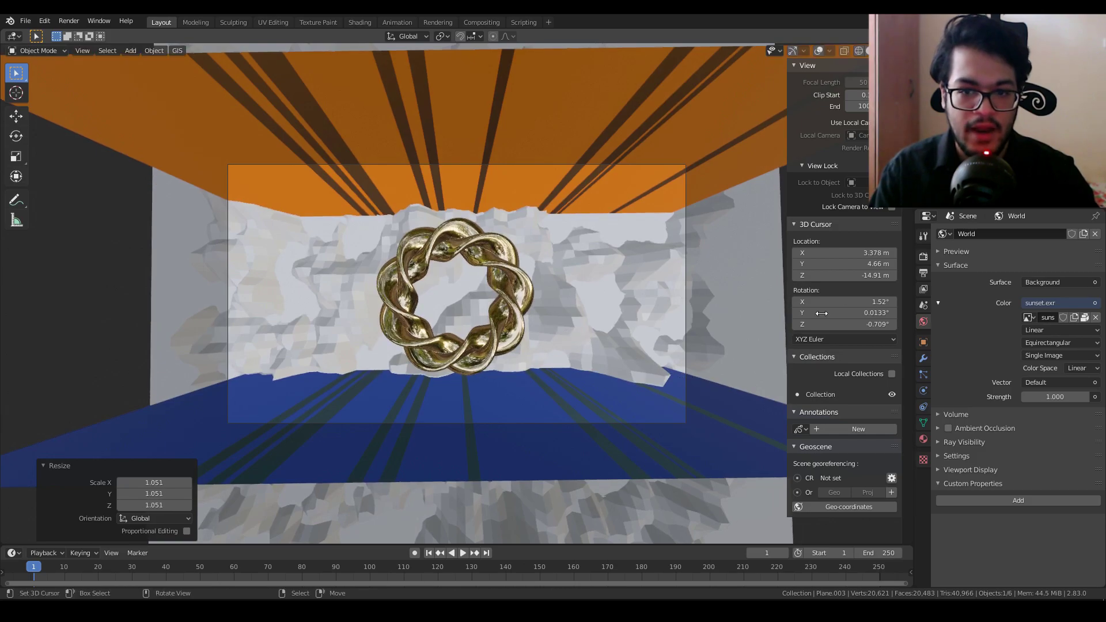
- Give the new plane its own material with a black base color, and show the viewport in rendered shading
click(923, 439)
click(1004, 272)
click(1045, 368)
click(1082, 263)
click(891, 51)
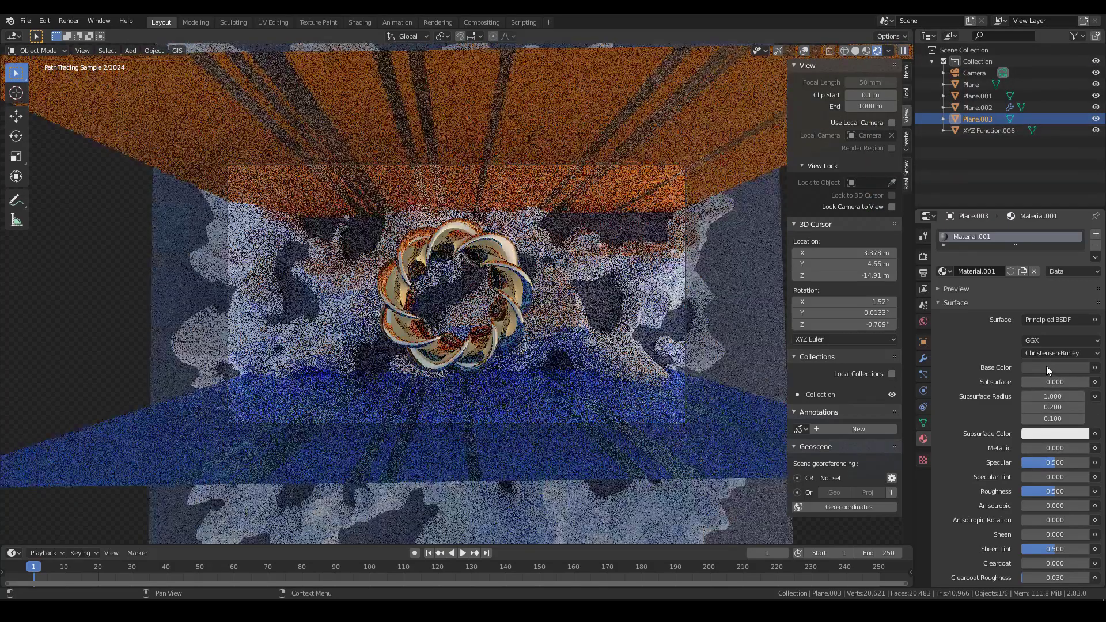
click(1046, 367)
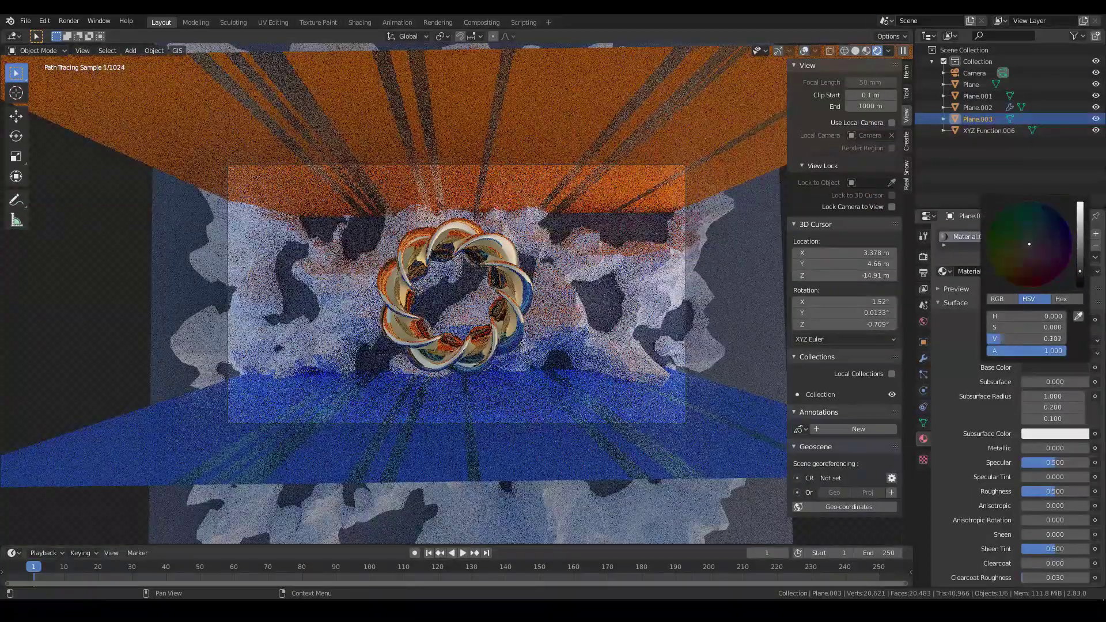
drag(1081, 263, 1082, 287)
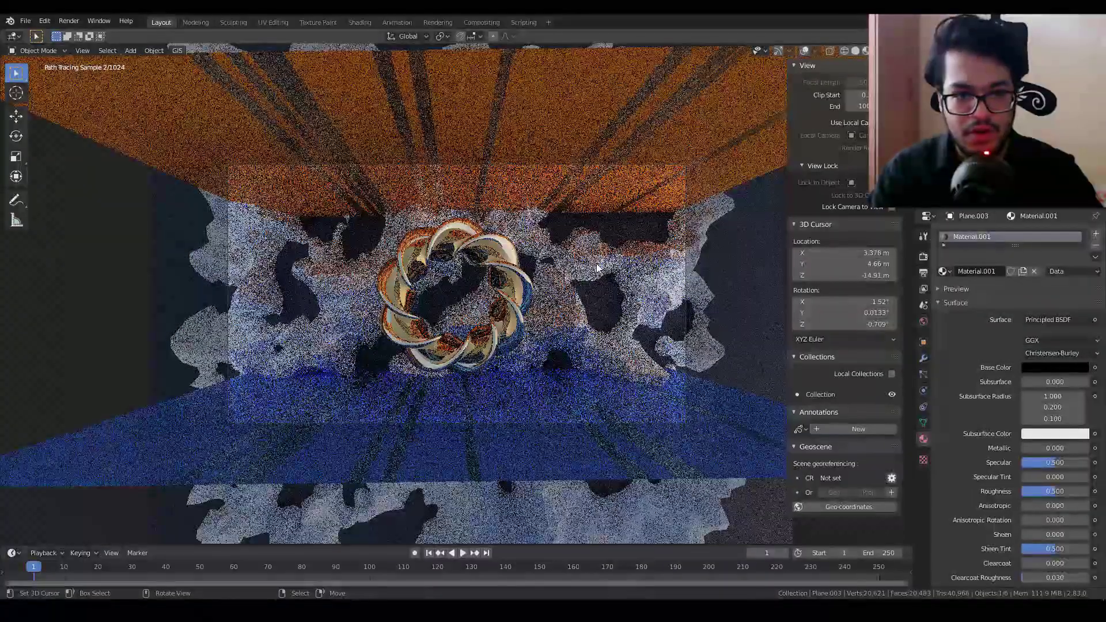
- Set the rocky wall's Clouds texture size to 0.08 and its Displace strength to 2
click(596, 268)
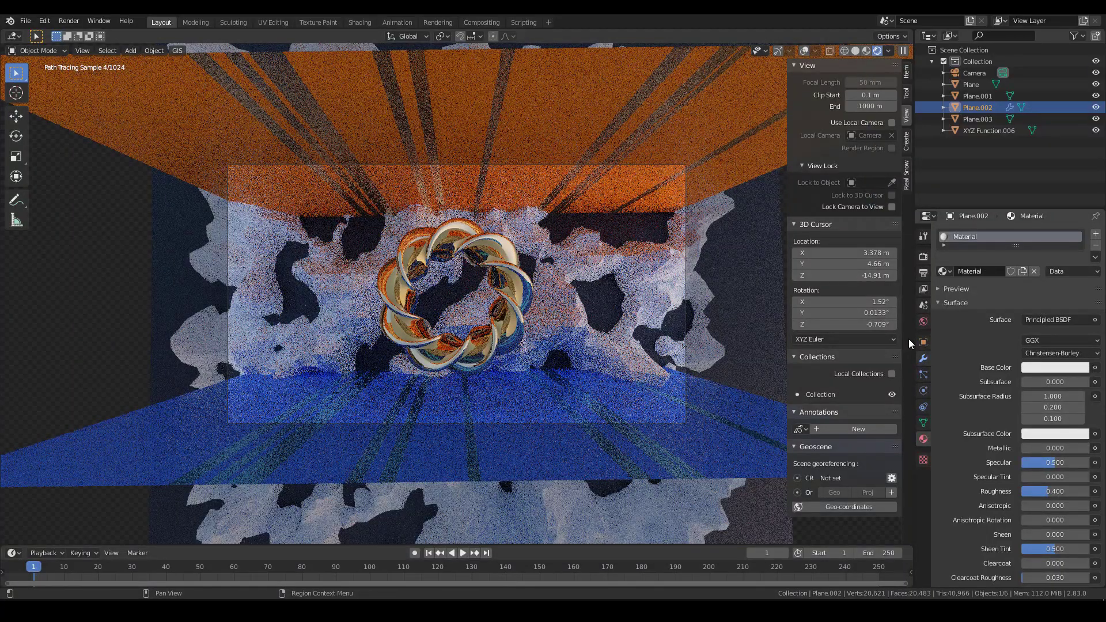
click(923, 359)
click(1076, 360)
text(1.0)
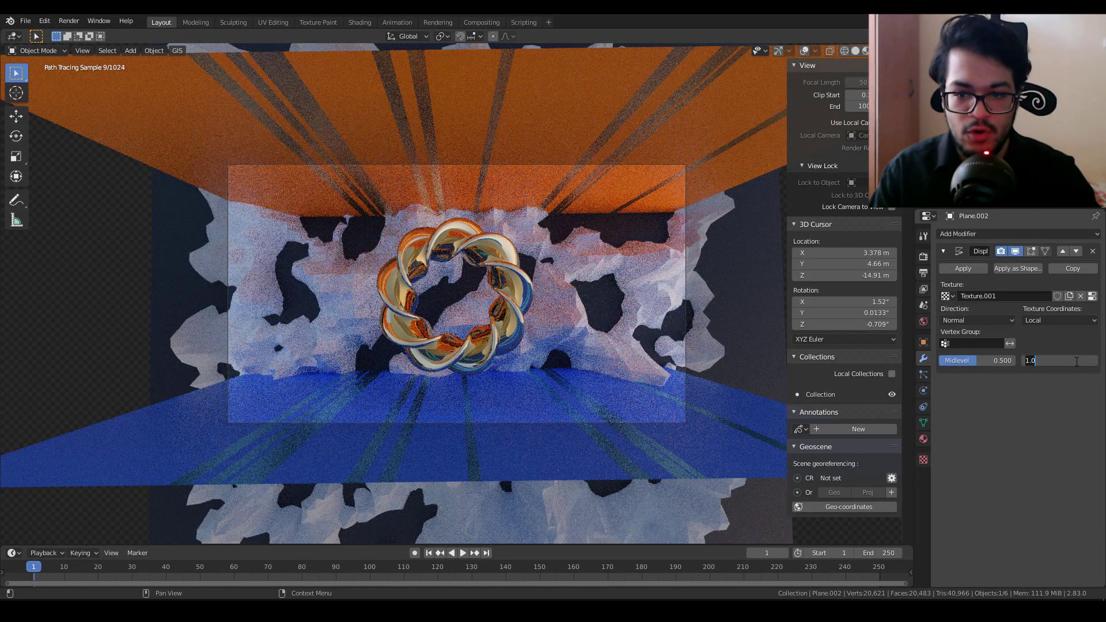
key(Return)
click(1091, 296)
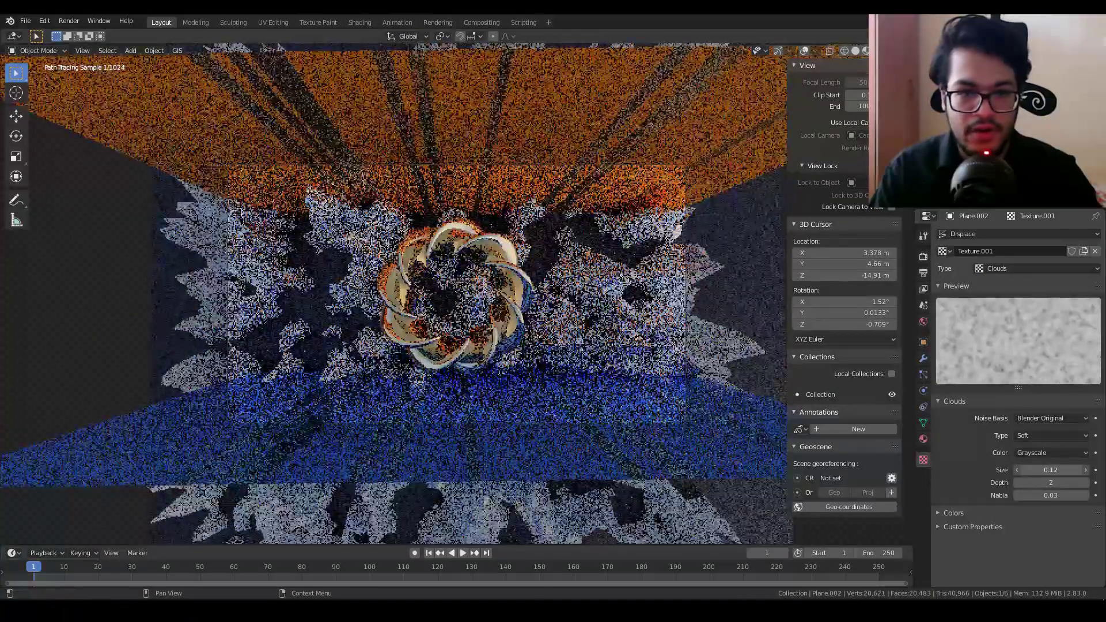
drag(1050, 469, 1036, 469)
click(953, 512)
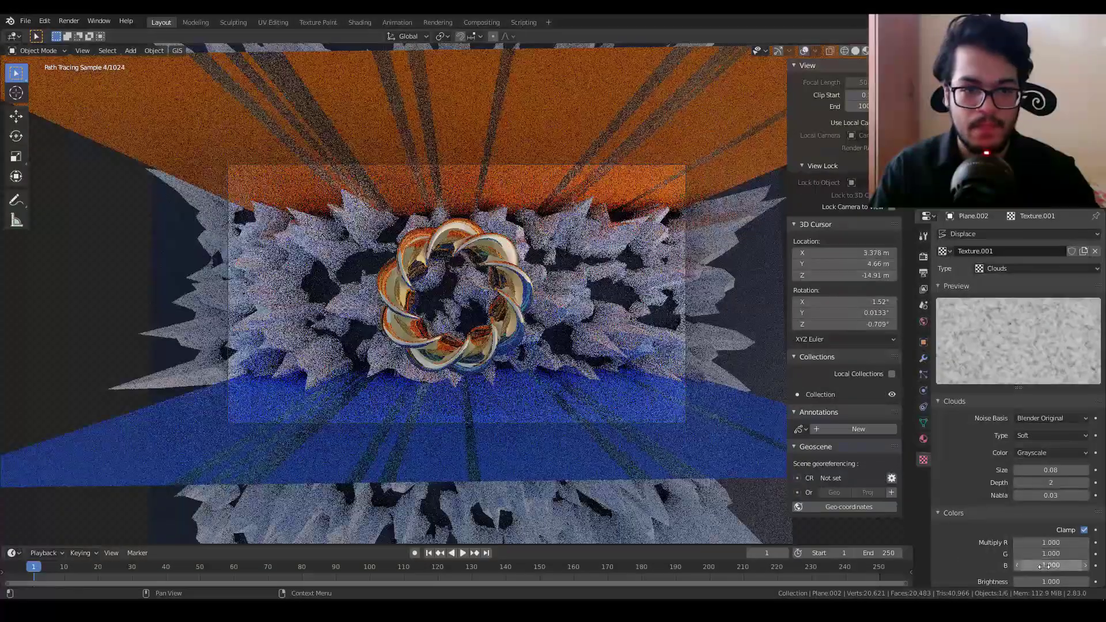
scroll(1043, 566, down, 3)
click(923, 358)
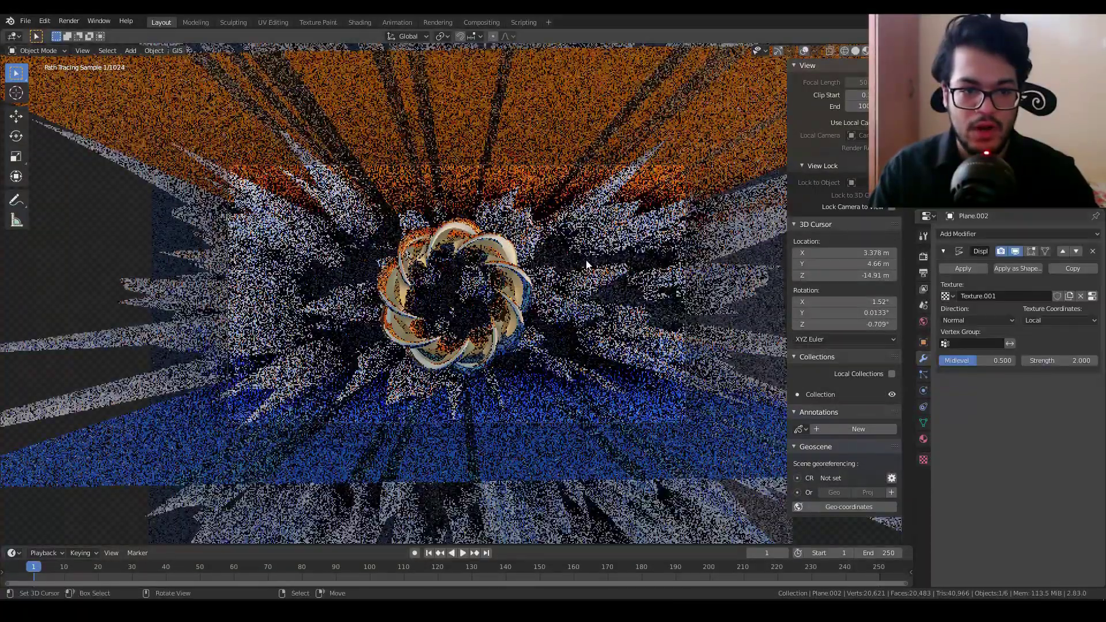
- Select the black backdrop plane and move it 10.329 m along Z
right_click(586, 260)
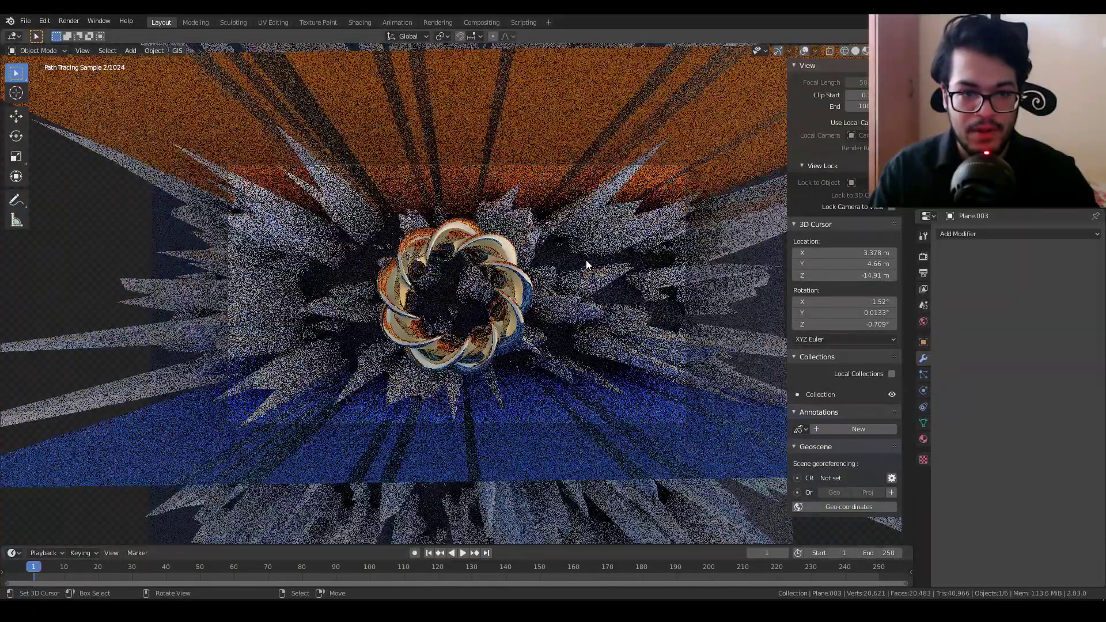
right_click(561, 260)
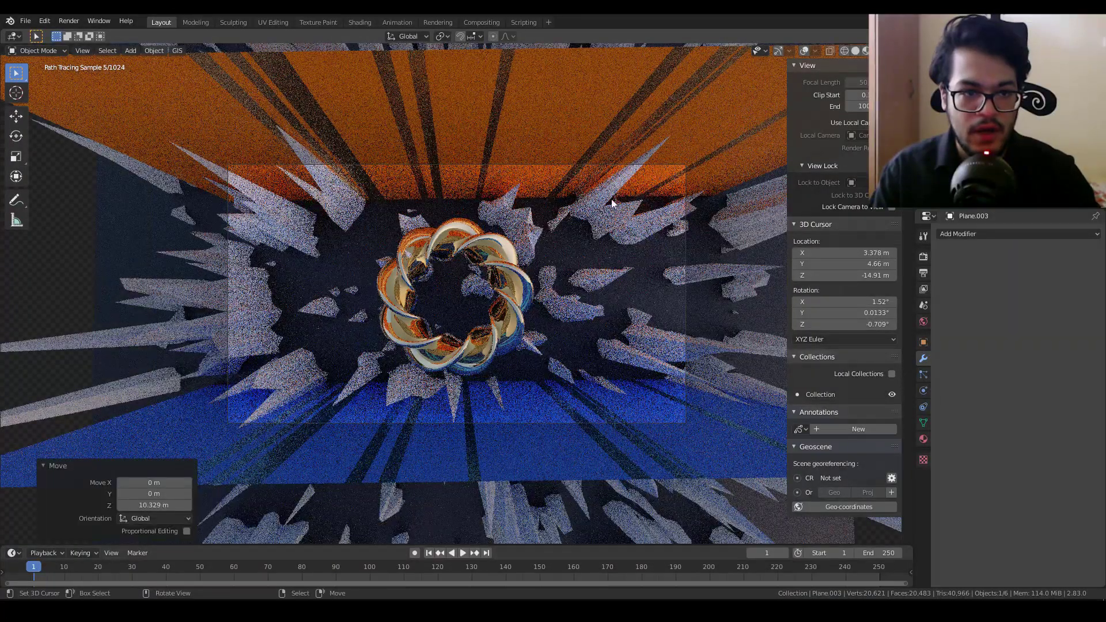
right_click(611, 202)
right_click(612, 202)
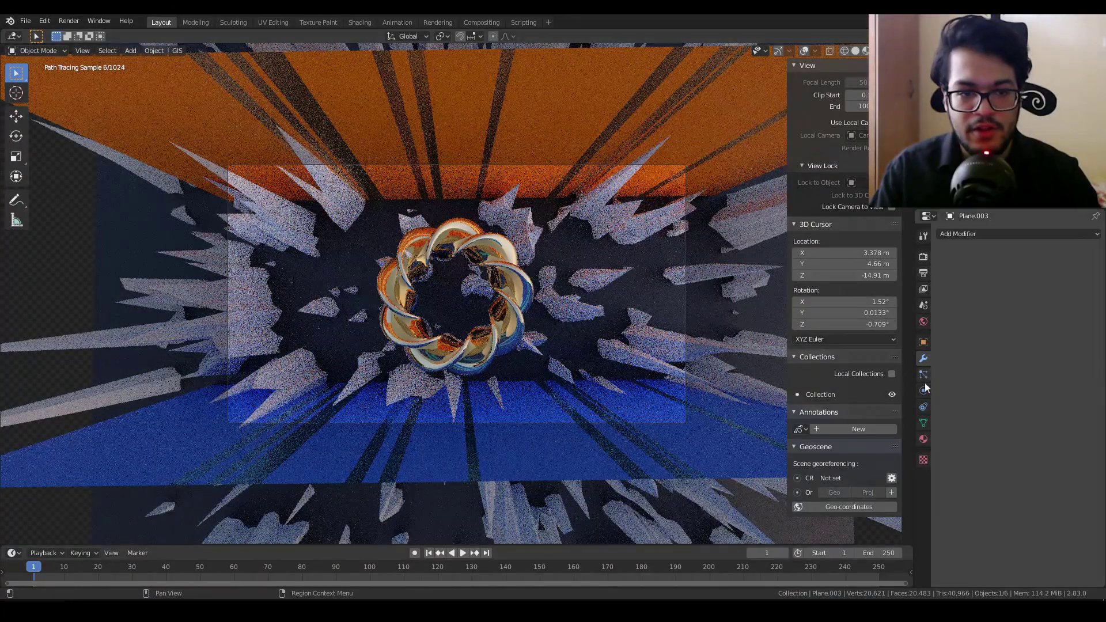
- Set the base color of the spiky wall's material to black
click(923, 438)
right_click(744, 216)
click(1079, 367)
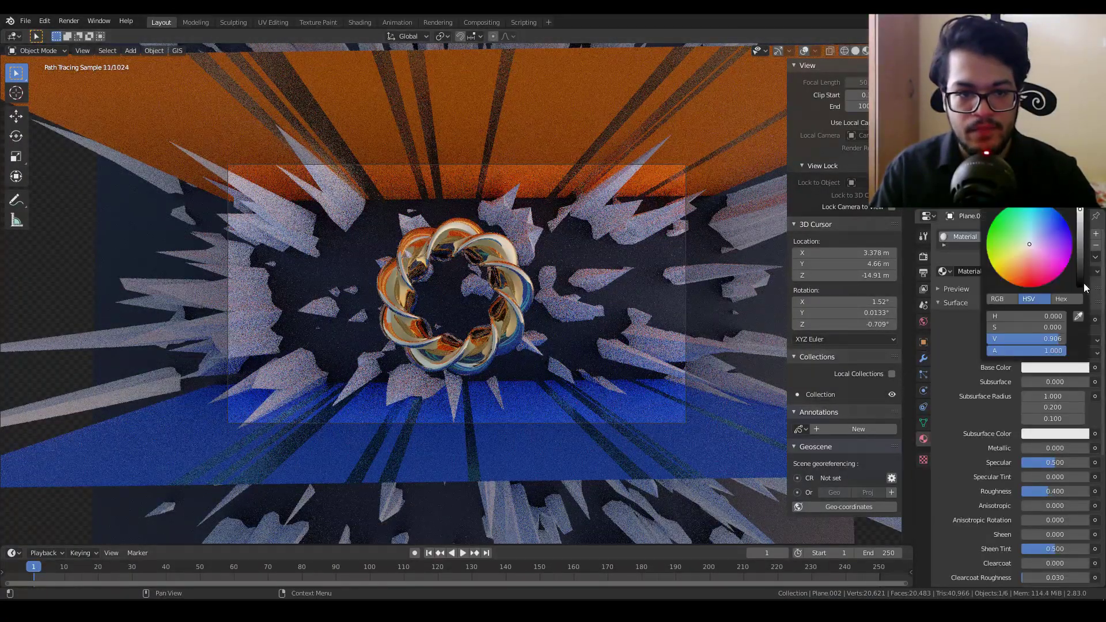
drag(1086, 283, 1087, 297)
- Lower the specular of the spiky wall's and the backdrop plane's materials
right_click(582, 375)
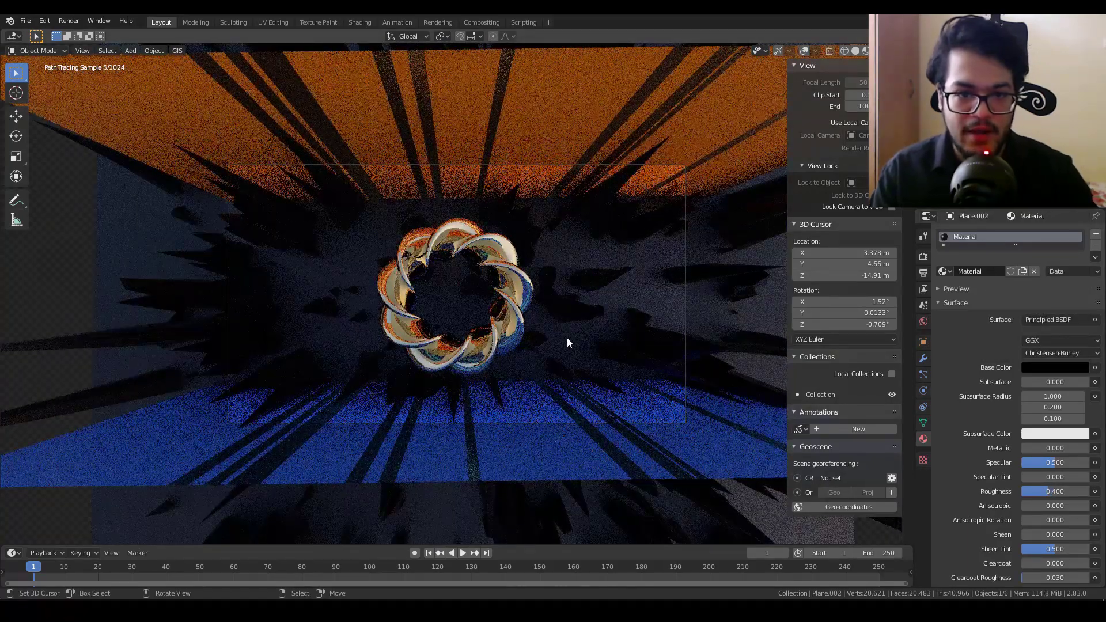
drag(1054, 462, 1030, 461)
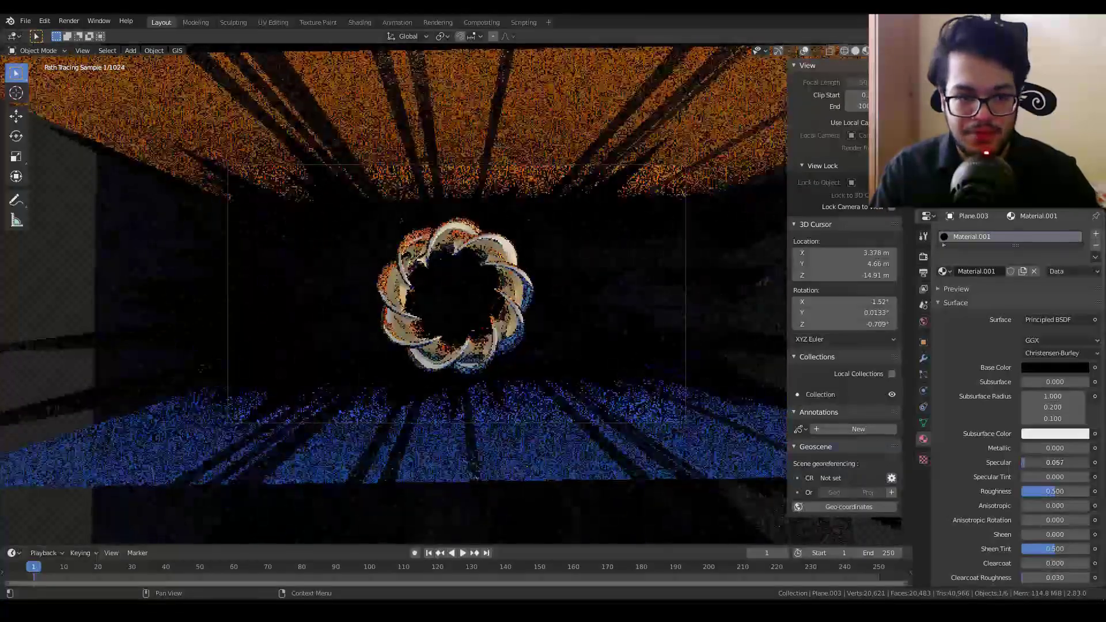